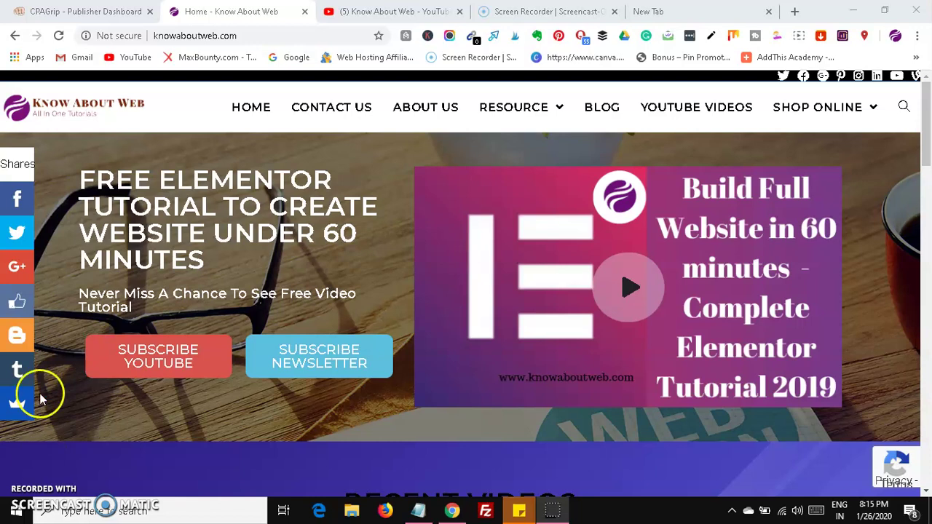
Bring the '(5) Know About Web - YouTube' tab forward to show the channel's home page
left_click(381, 12)
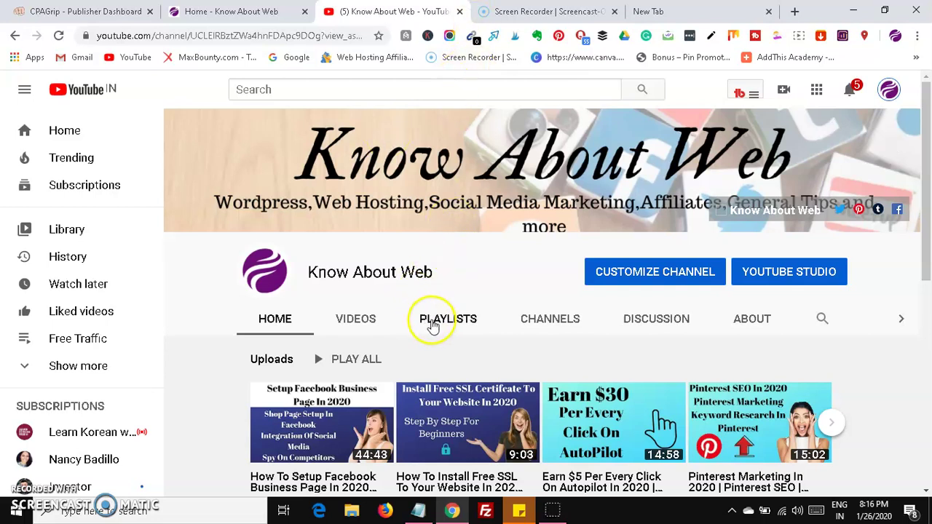
Open the channel's PLAYLISTS tab and scroll through Free Traffic, Make Money Online and the rest
left_click(433, 324)
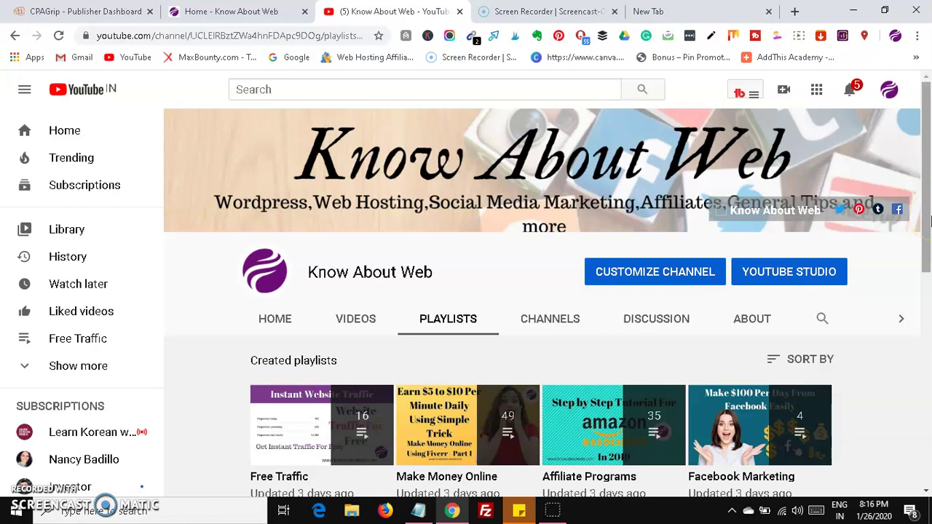
left_click_drag(930, 220, 922, 327)
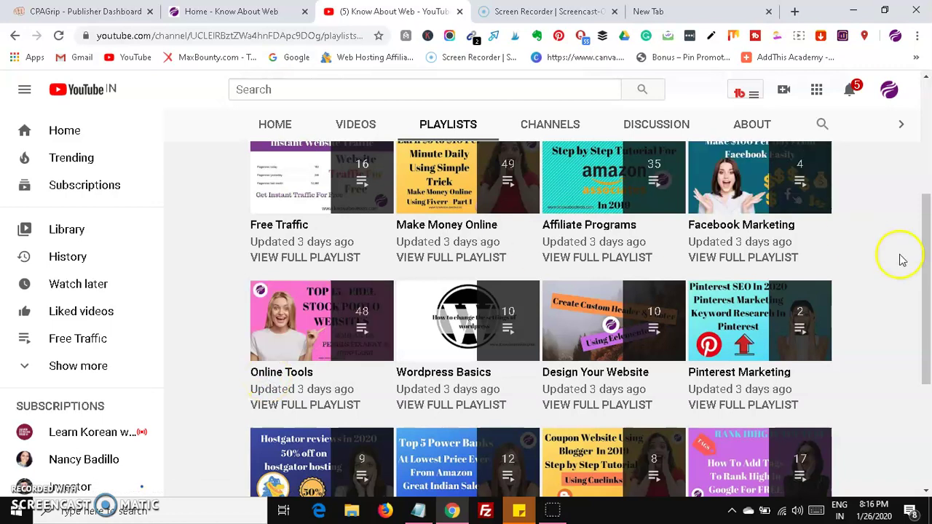
left_click_drag(923, 280, 925, 343)
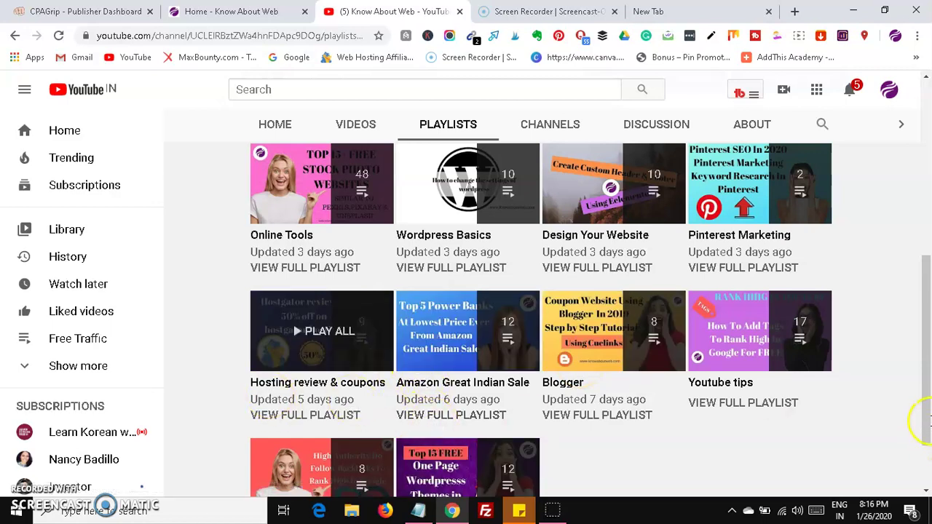
left_click_drag(926, 399, 927, 437)
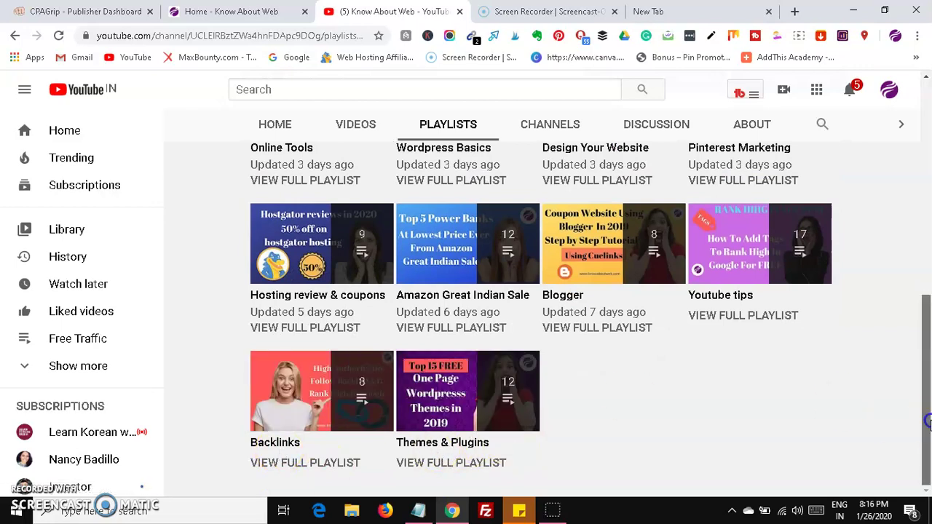
left_click_drag(926, 422, 929, 222)
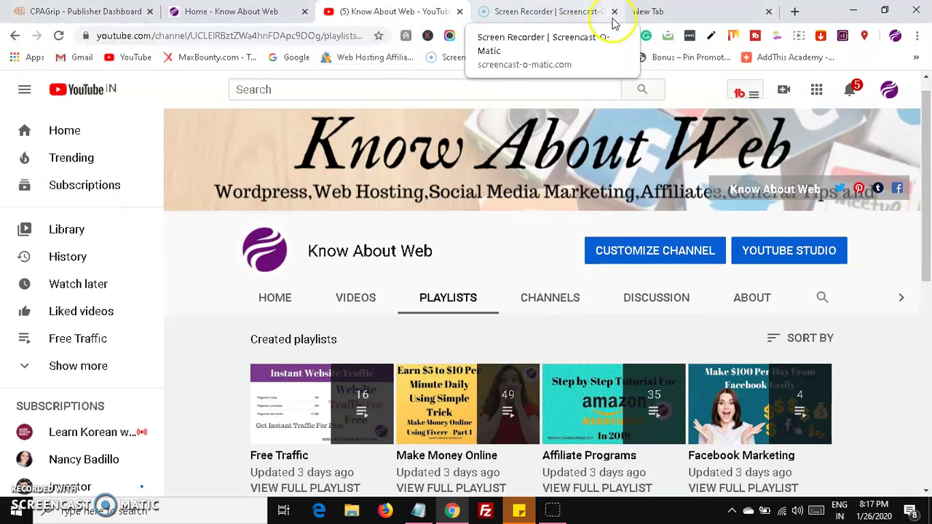
Look over the CPAGrip publisher dashboard, then go to the blank New Tab page
left_click(78, 18)
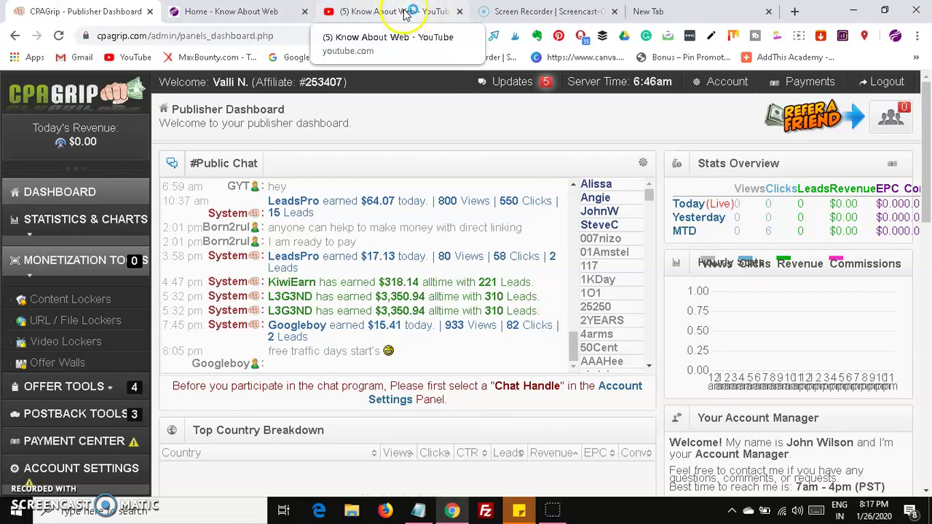
left_click(663, 13)
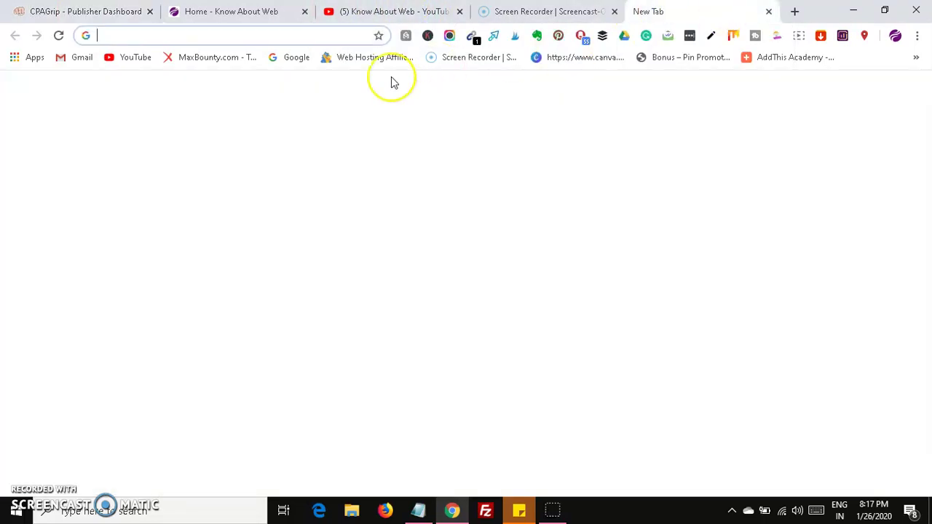
Search Google for 'plrplr' so plrplr.com's Free PLR Article Directory appears first
left_click(289, 67)
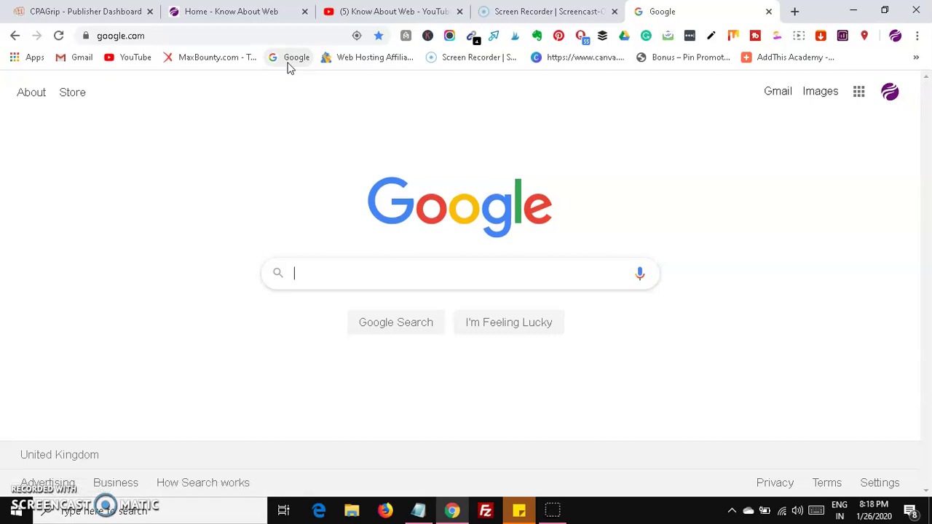
left_click(290, 63)
type("free")
left_click(289, 64)
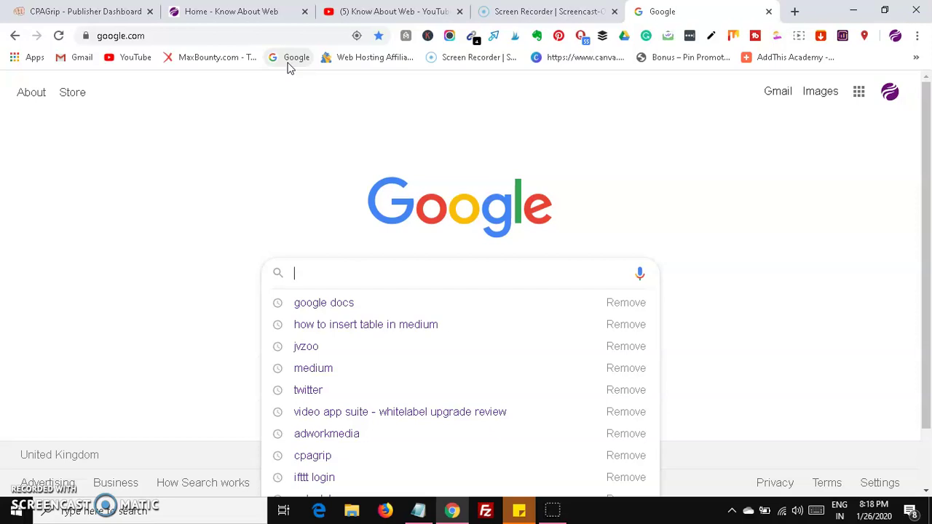
type("plr")
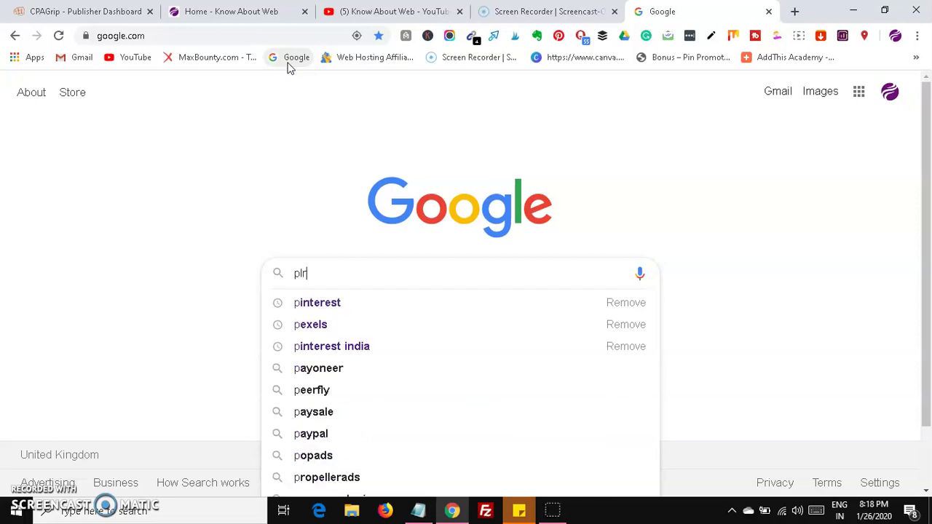
type("plr")
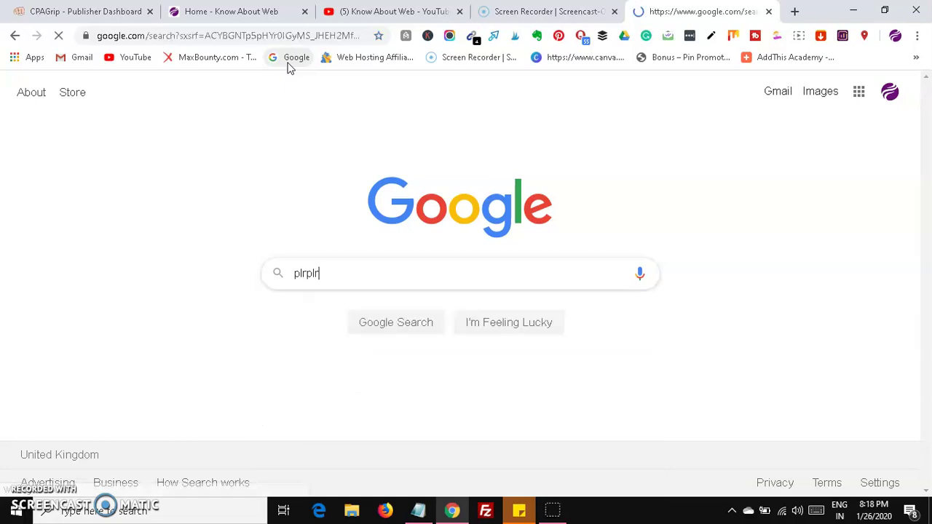
left_click(182, 129)
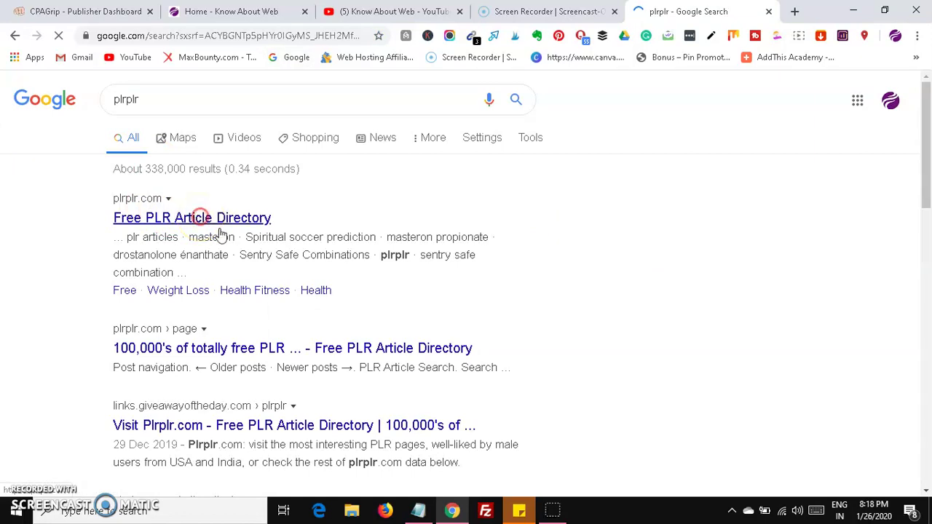
Open the Free PLR Article Directory result in a new tab and view it
left_click(262, 228)
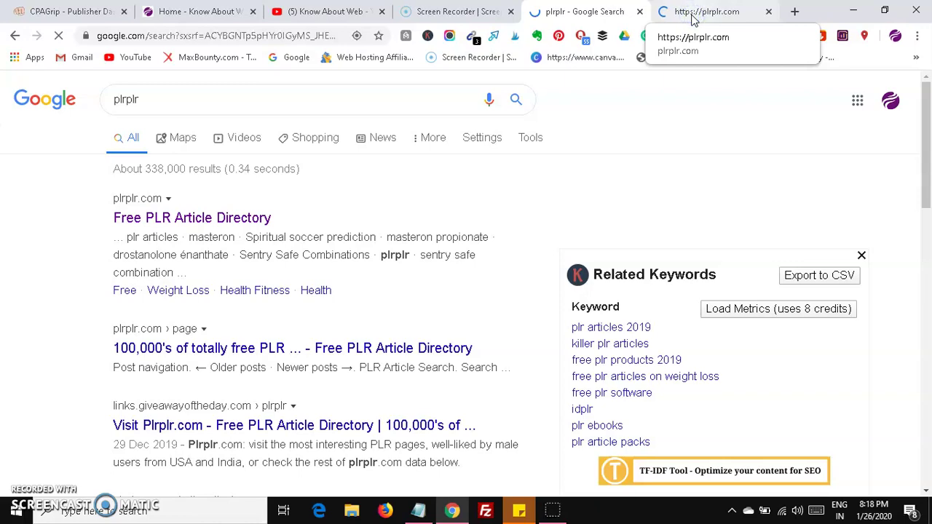
left_click(693, 20)
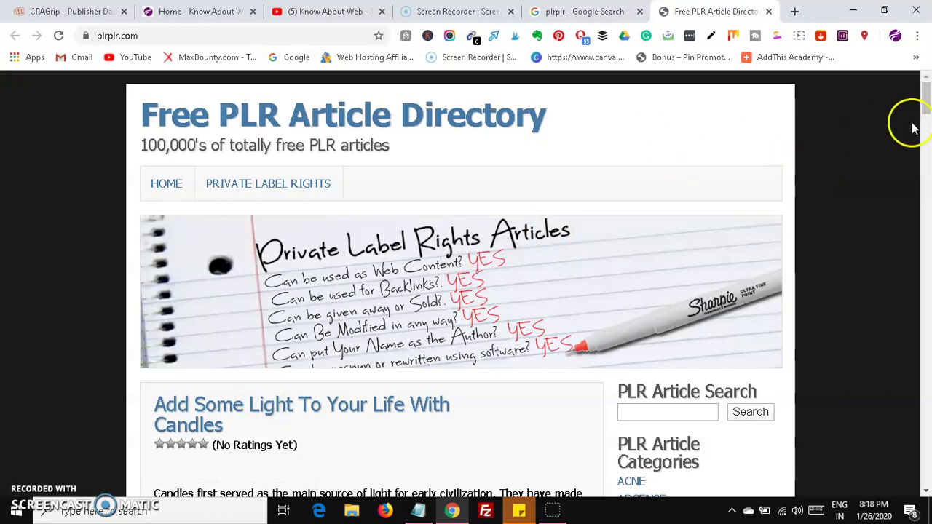
mouse_move(926, 110)
left_mouse_down()
mouse_move(928, 128)
mouse_move(927, 105)
mouse_move(927, 120)
left_mouse_up()
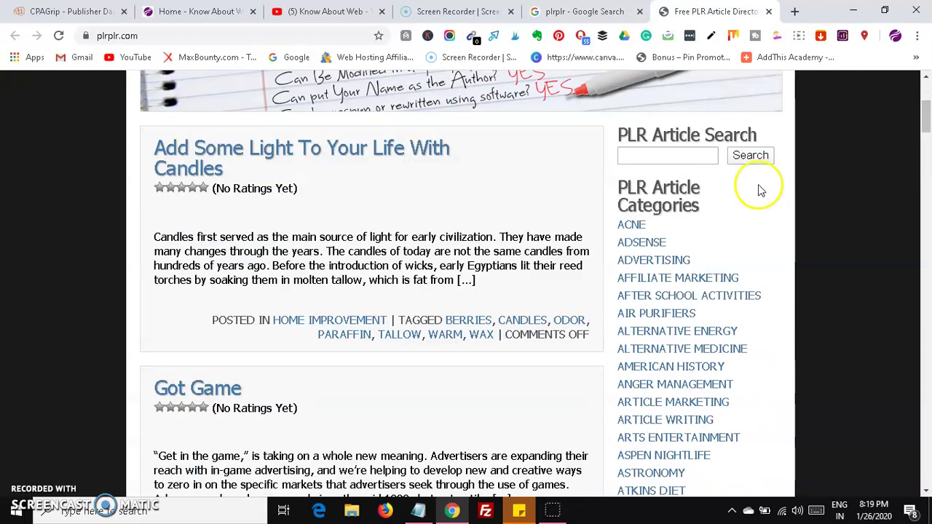
Search PLR articles for 'parenting' and open the PARENTING category archive
left_click(684, 162)
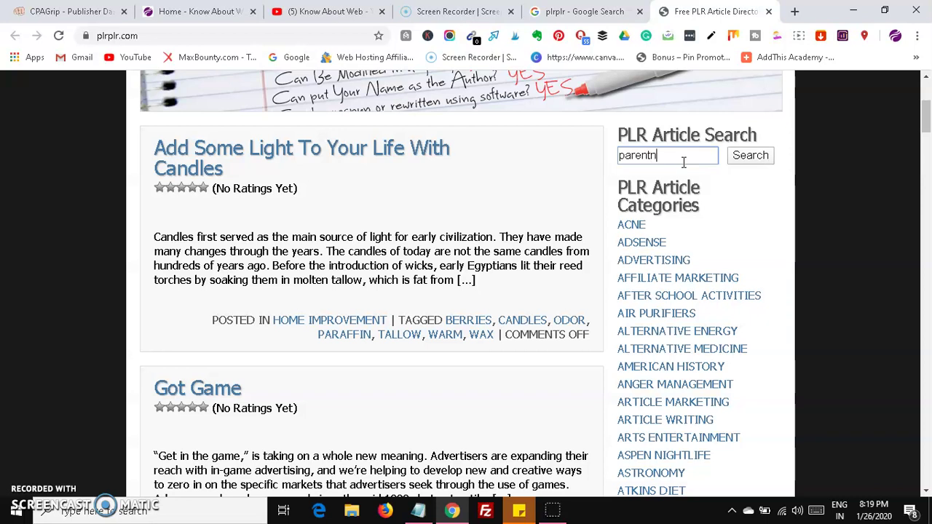
key("Return")
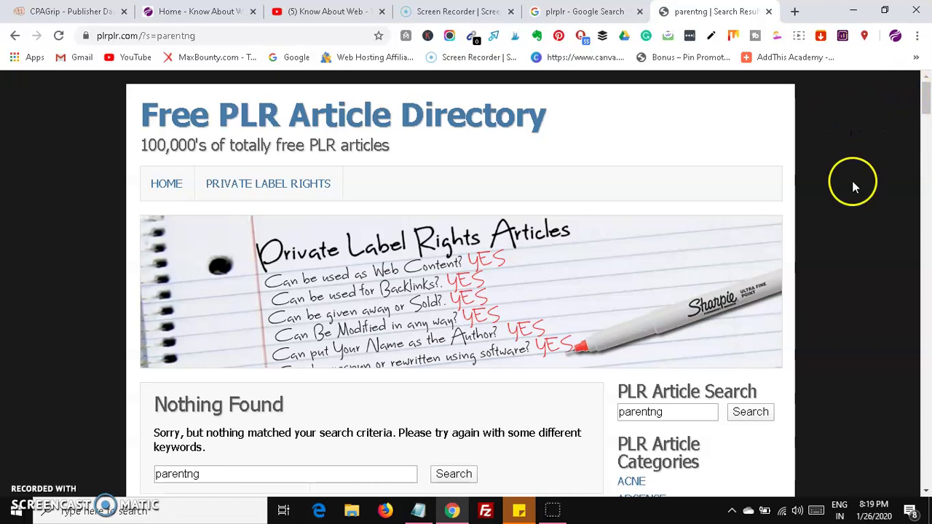
left_click(650, 412)
key("Return")
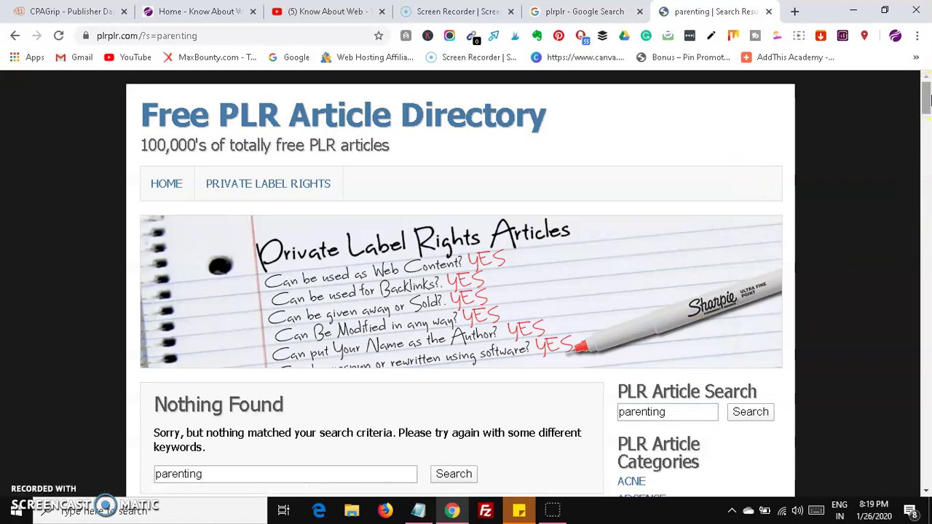
left_click_drag(927, 101, 927, 141)
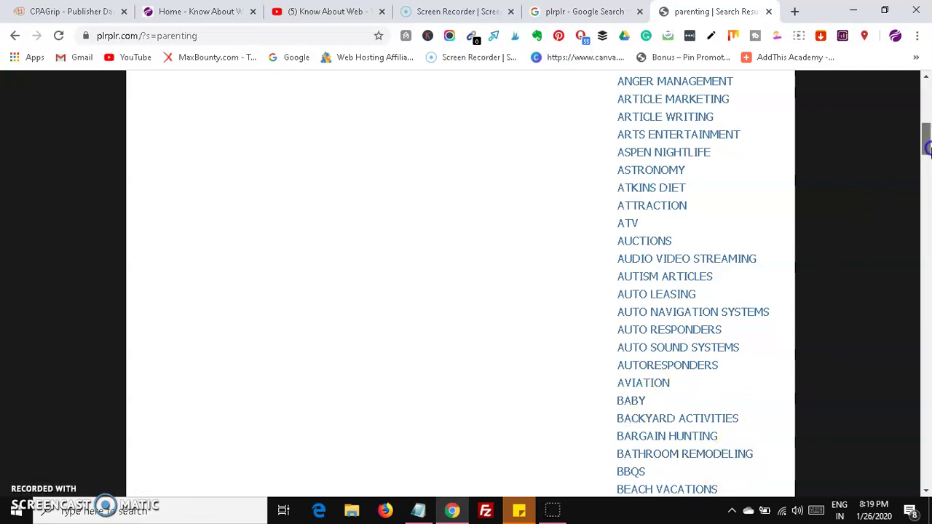
left_click_drag(926, 144, 927, 391)
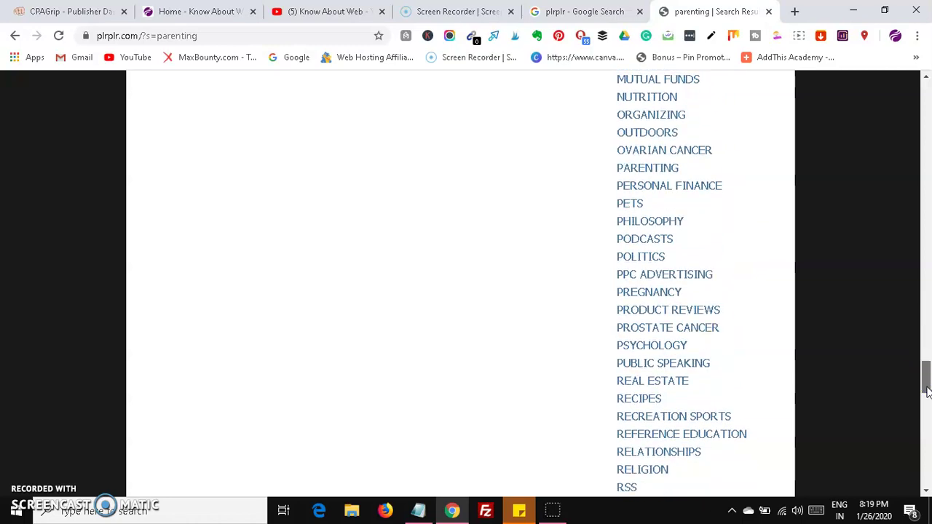
left_click(665, 171)
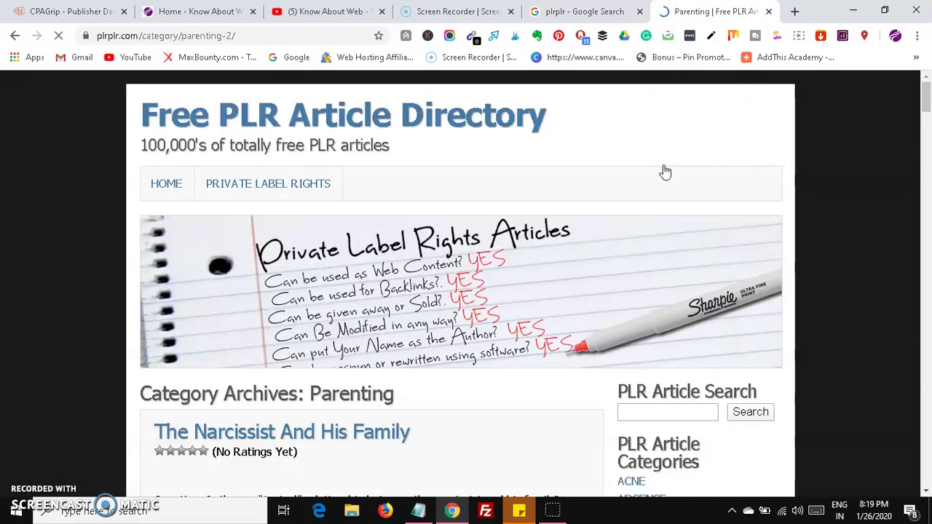
left_click(924, 101)
Open the 'Games For Children' article in its own tab
left_click_drag(924, 100, 927, 188)
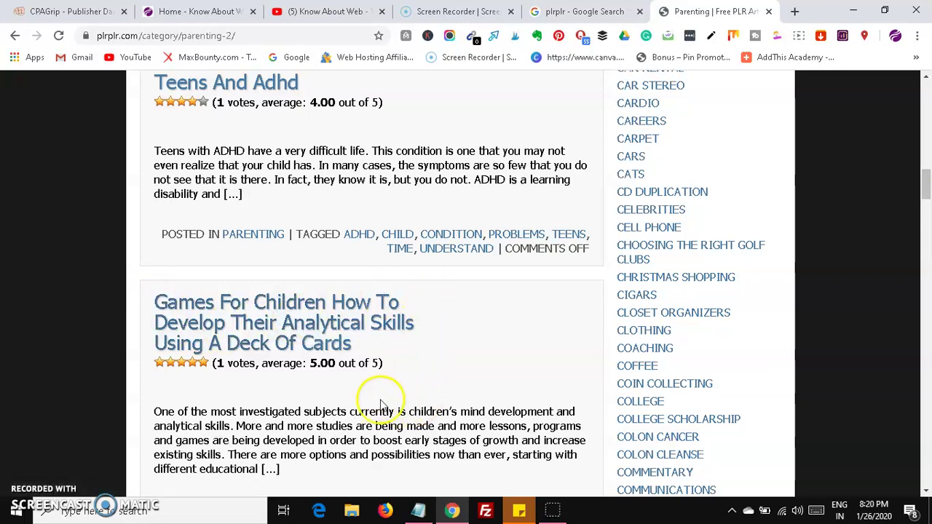
right_click(258, 332)
left_click(374, 171)
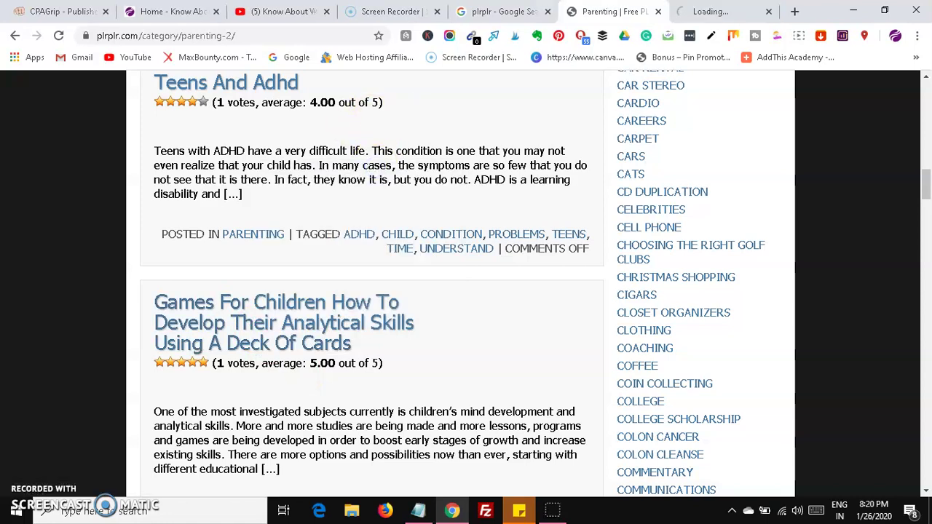
left_click(717, 20)
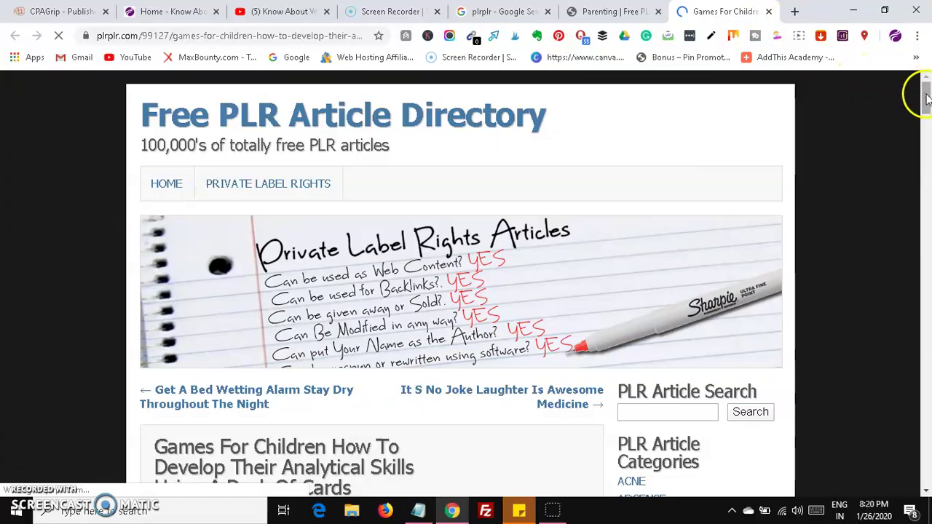
Select the full Games For Children article text, then return to the plrplr Google results
left_click_drag(926, 97, 922, 117)
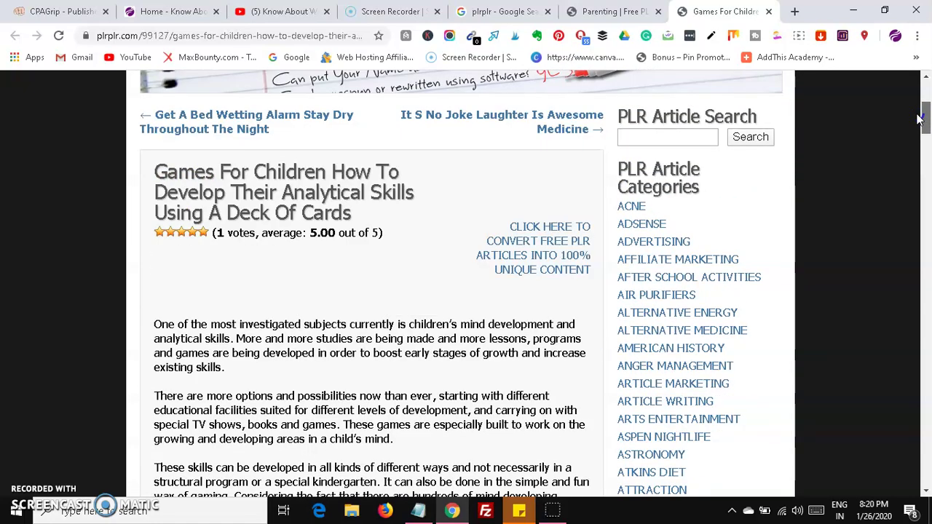
left_click_drag(920, 119, 912, 195)
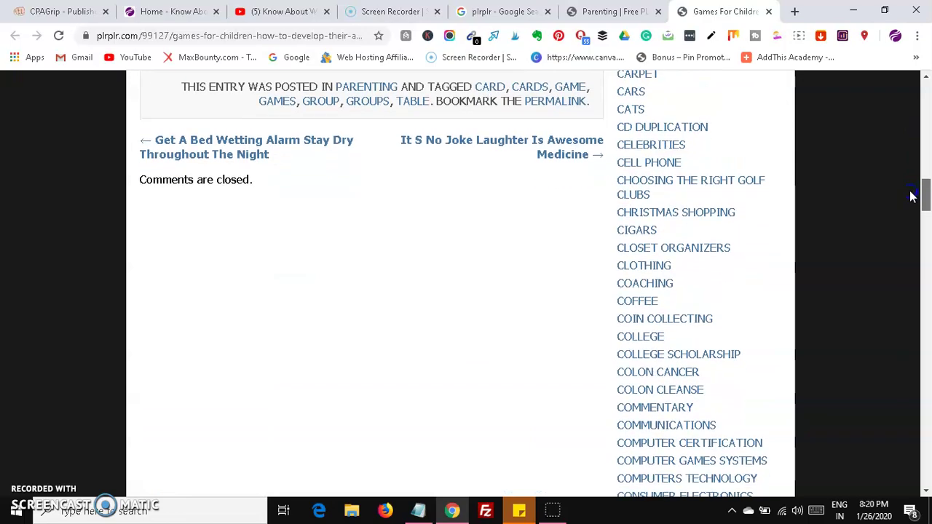
left_click_drag(912, 196, 915, 128)
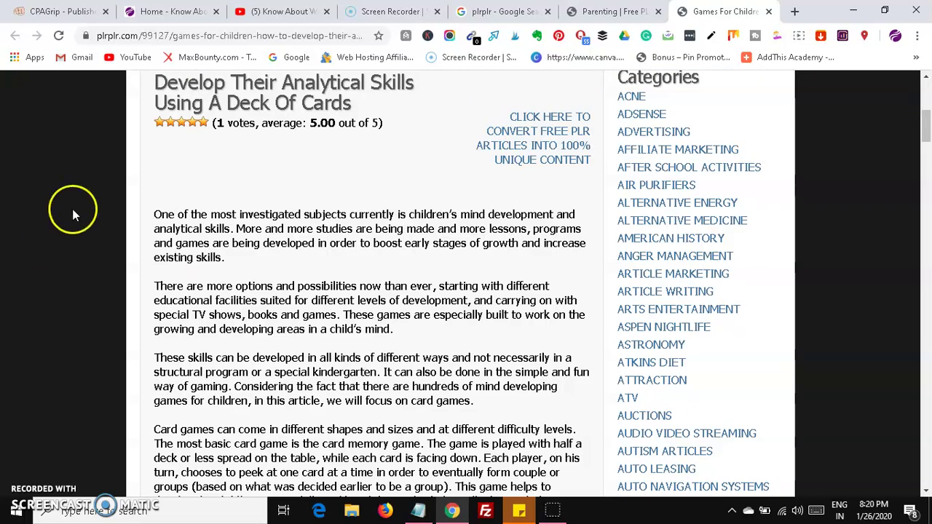
left_click_drag(154, 215, 542, 431)
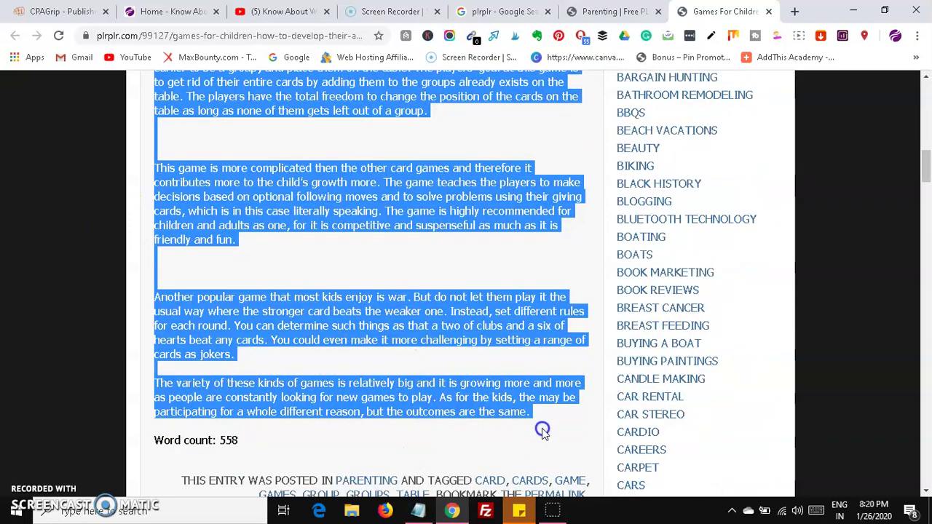
left_click(490, 14)
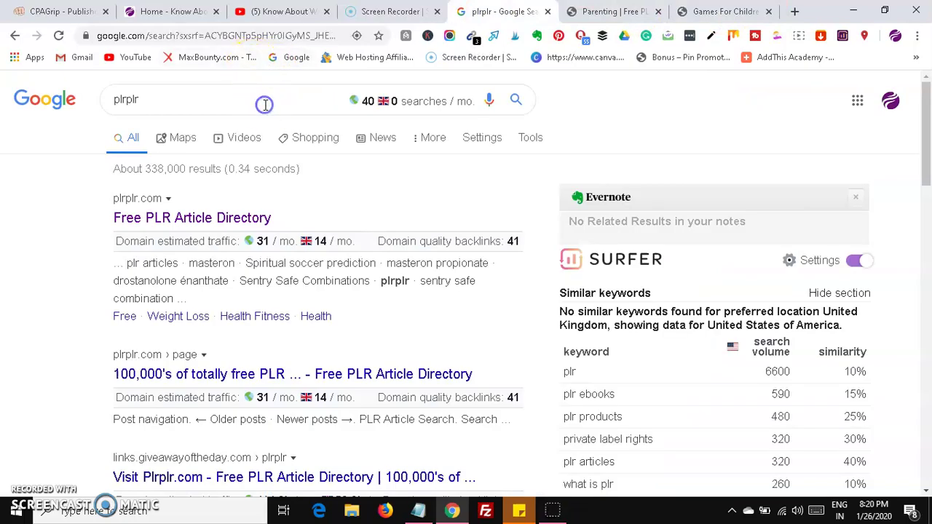
Search Google for 'google docs' and go to the Google Docs home page via the first result
left_click(265, 104)
type("google")
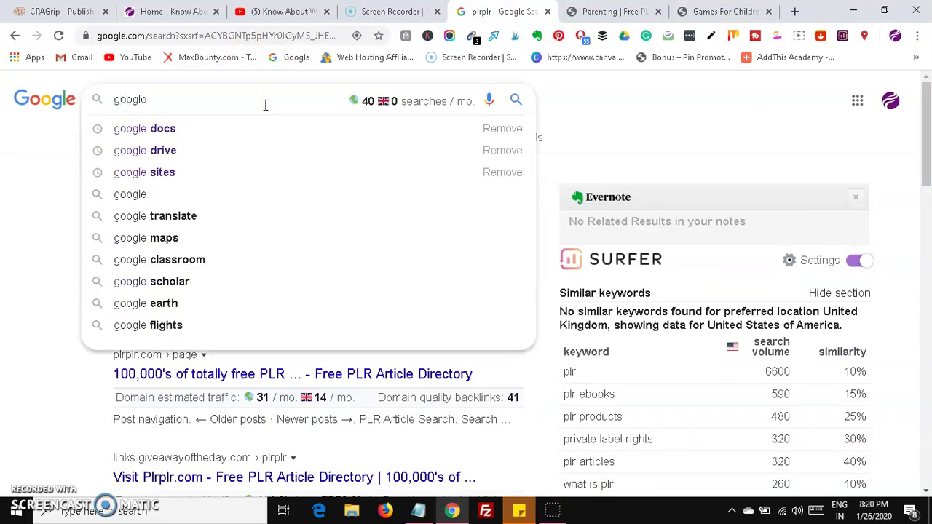
key("Down")
key("Return")
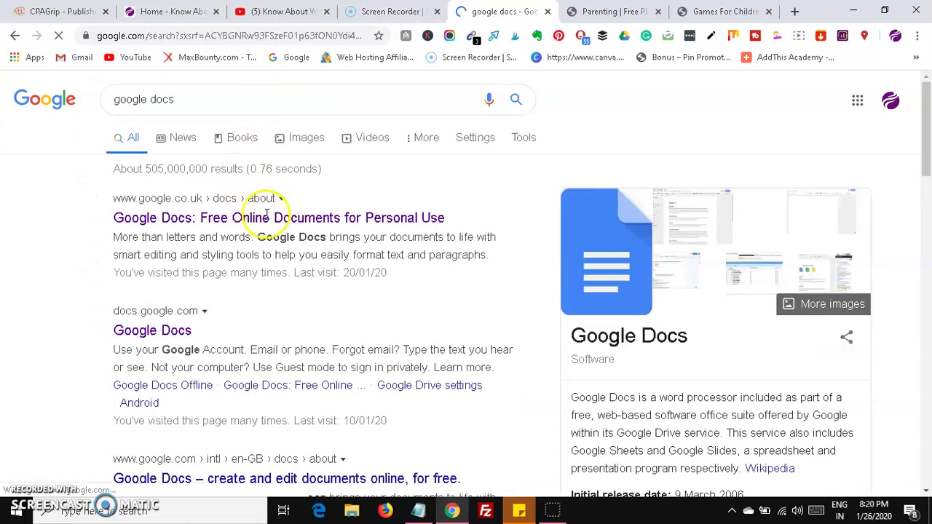
left_click(276, 219)
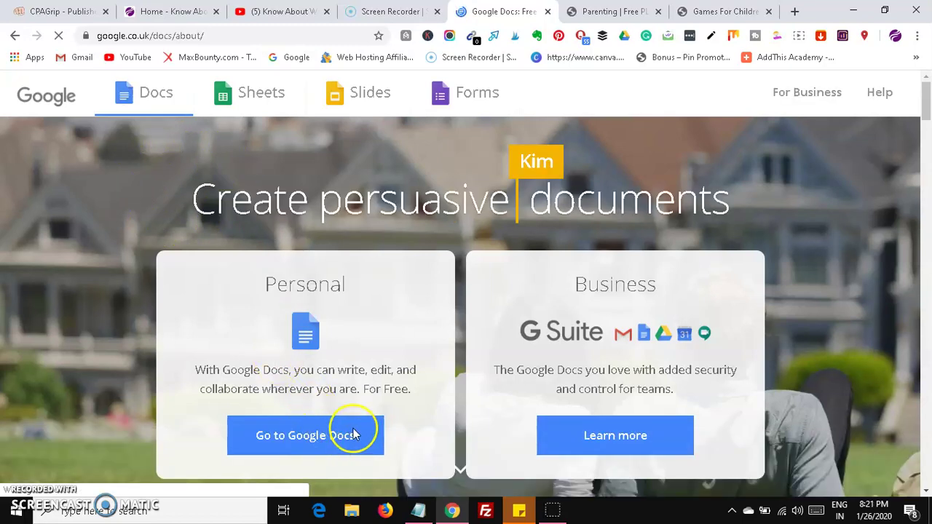
left_click(298, 444)
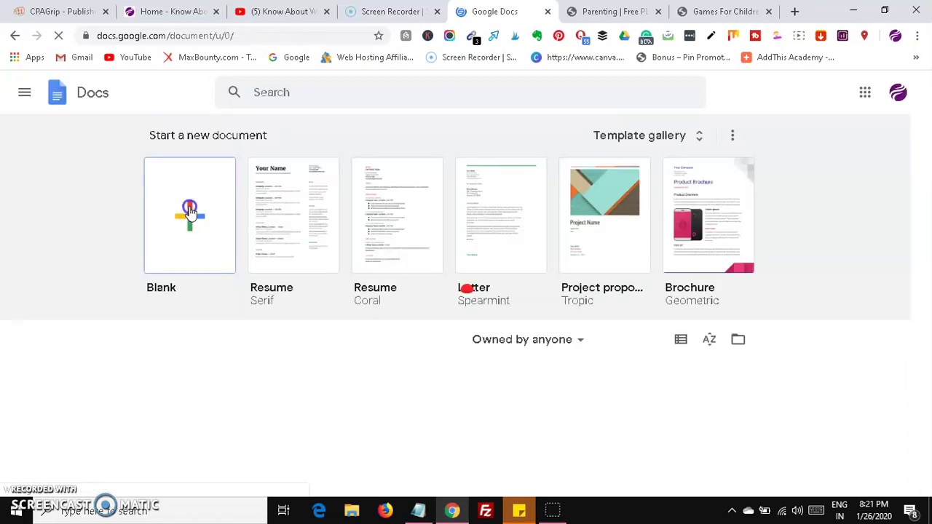
Start a new Blank document in Google Docs
left_click(189, 211)
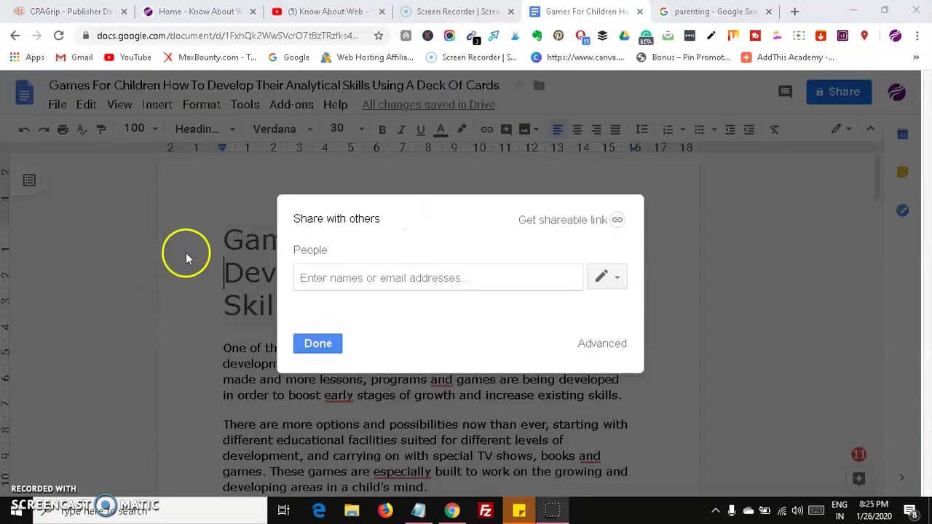
Turn on link sharing, copy the document's link, close the dialog and return to CPAGrip
left_click(617, 222)
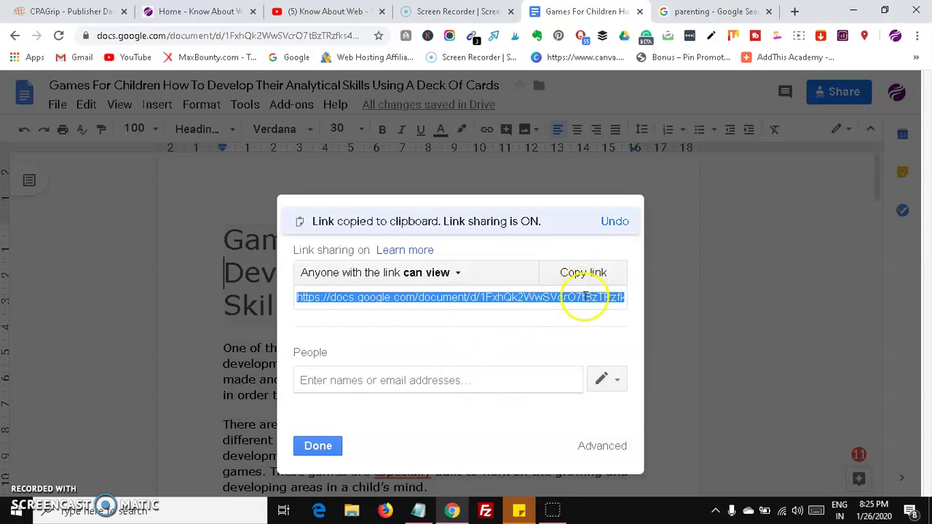
left_click(597, 271)
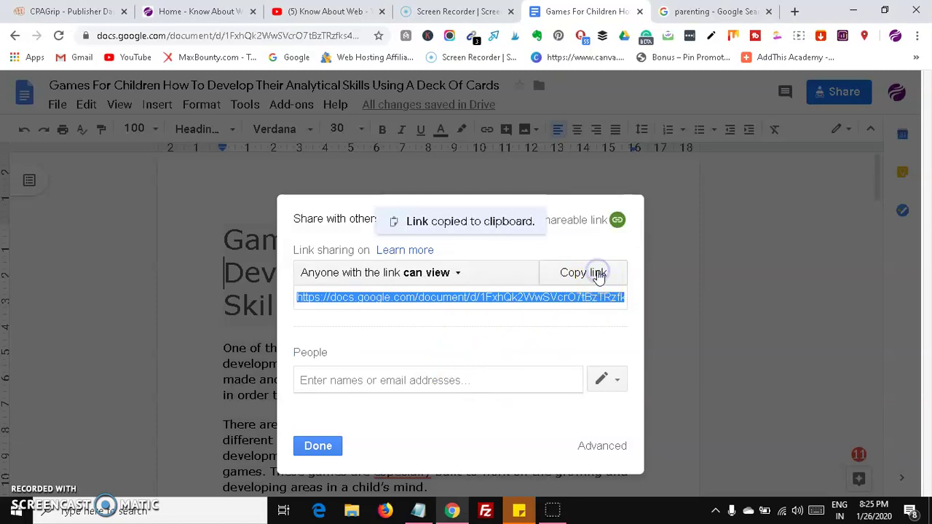
left_click(316, 446)
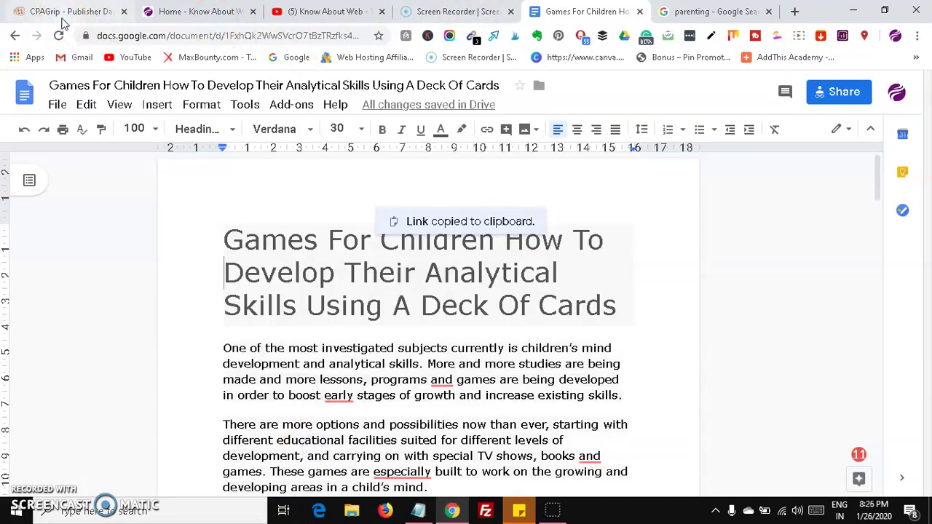
left_click(63, 21)
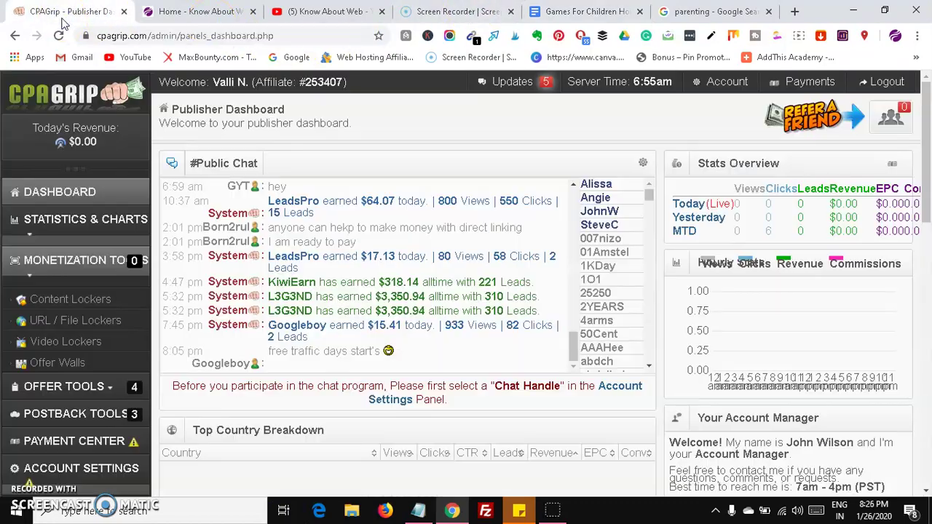
Open Content Lockers, create a new locker, accept the terms of service and refresh its preview
left_click(80, 306)
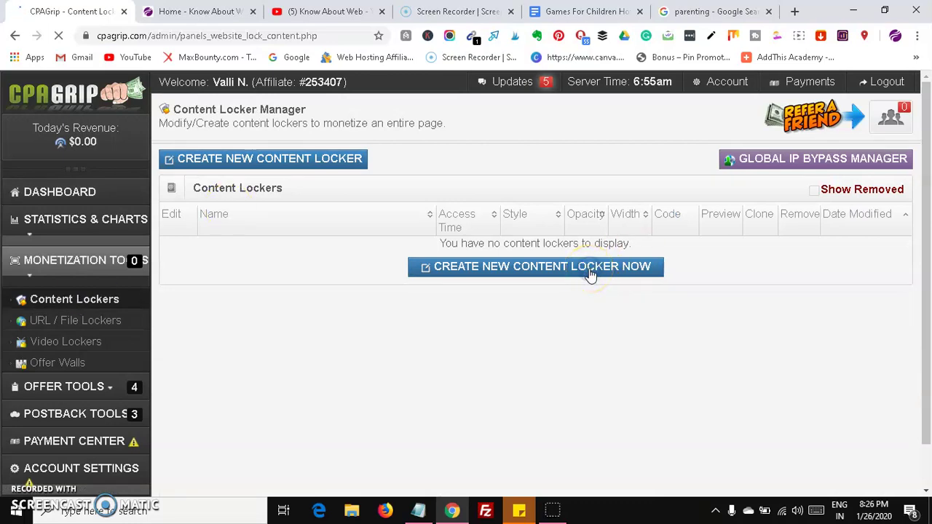
left_click(591, 271)
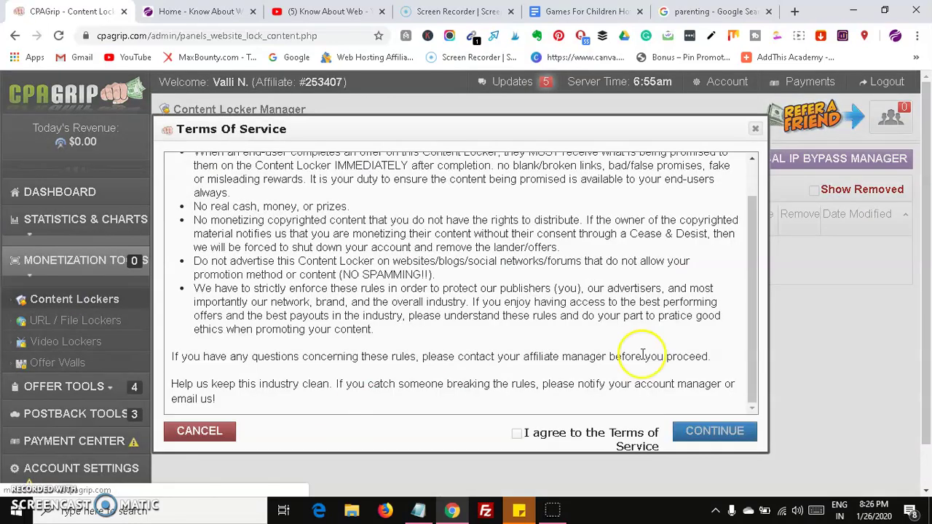
left_click(516, 433)
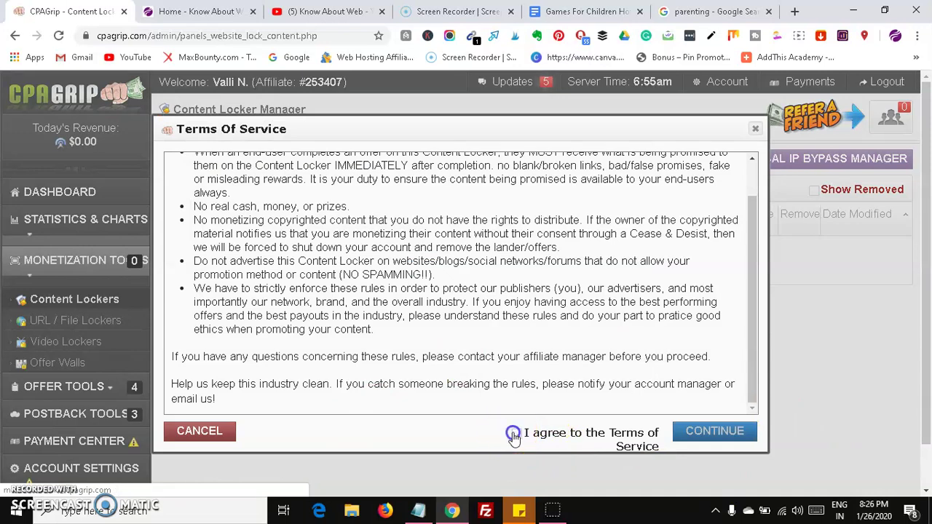
left_click(715, 434)
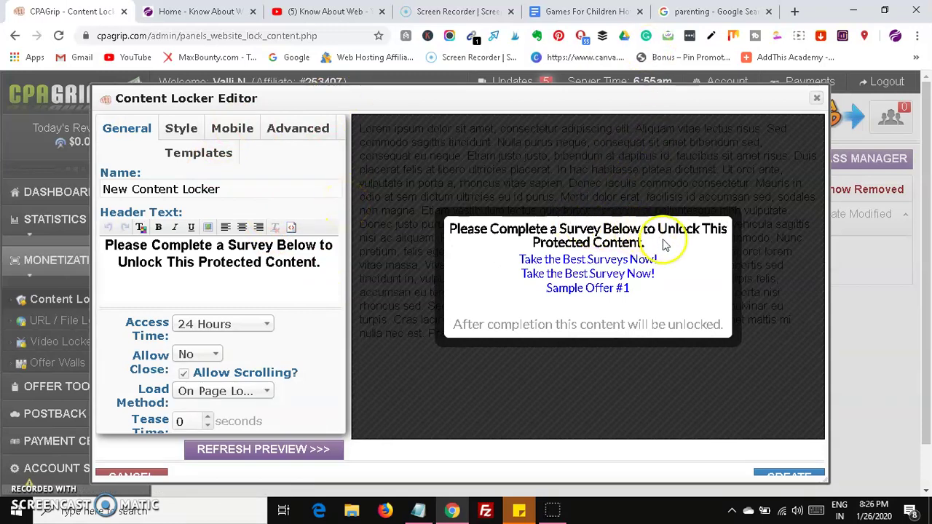
mouse_move(587, 260)
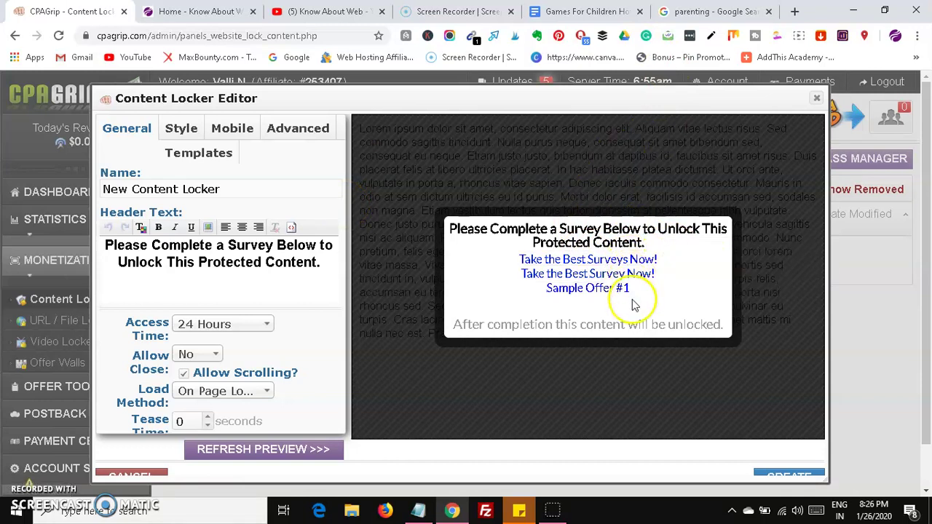
mouse_move(606, 290)
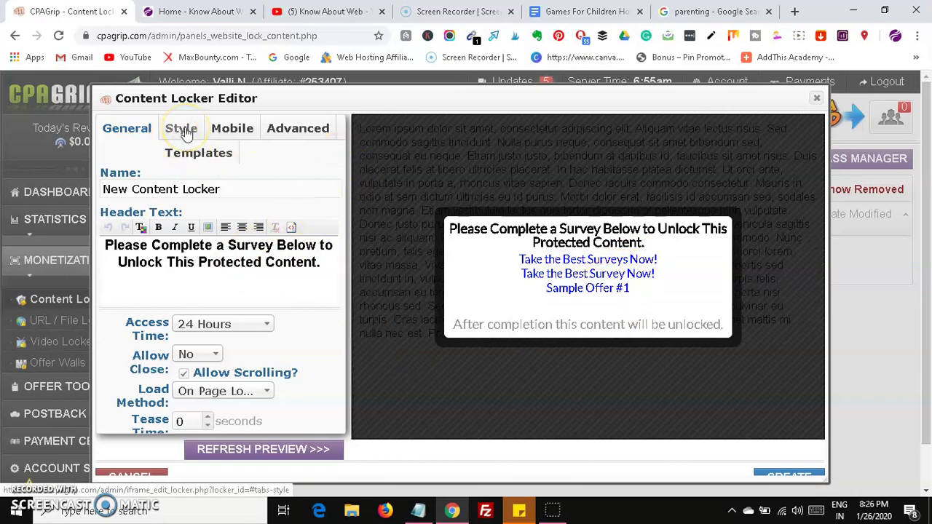
left_click(317, 451)
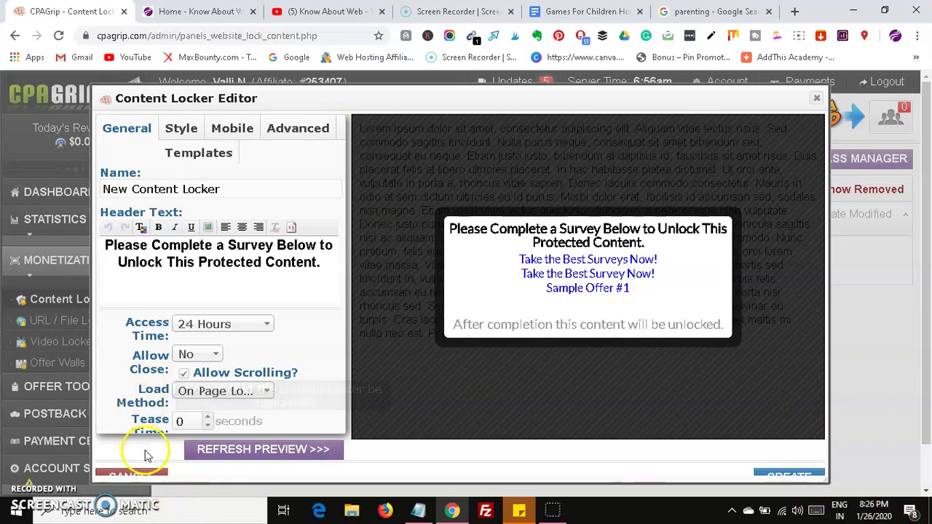
Leave the content locker editor and start a new URL / File Locker, accepting the Terms of Service
left_click(132, 475)
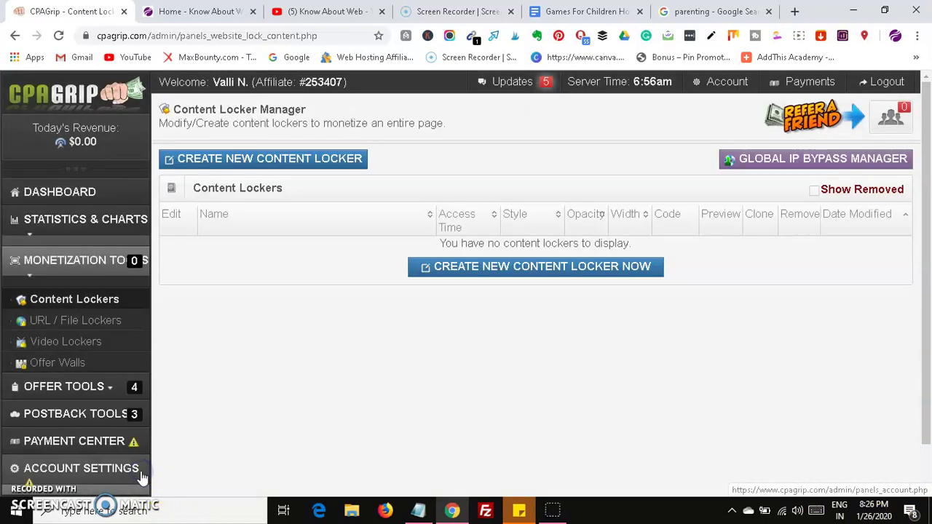
left_click(78, 321)
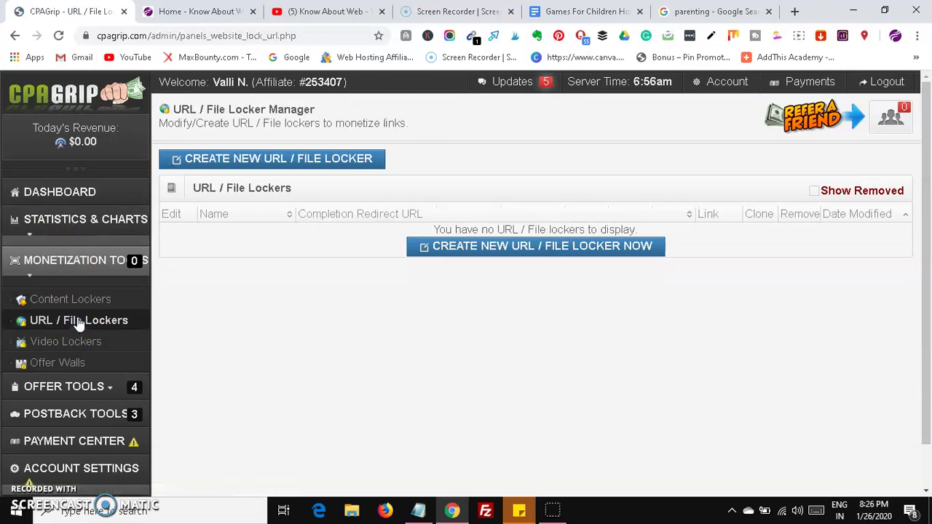
left_click(485, 247)
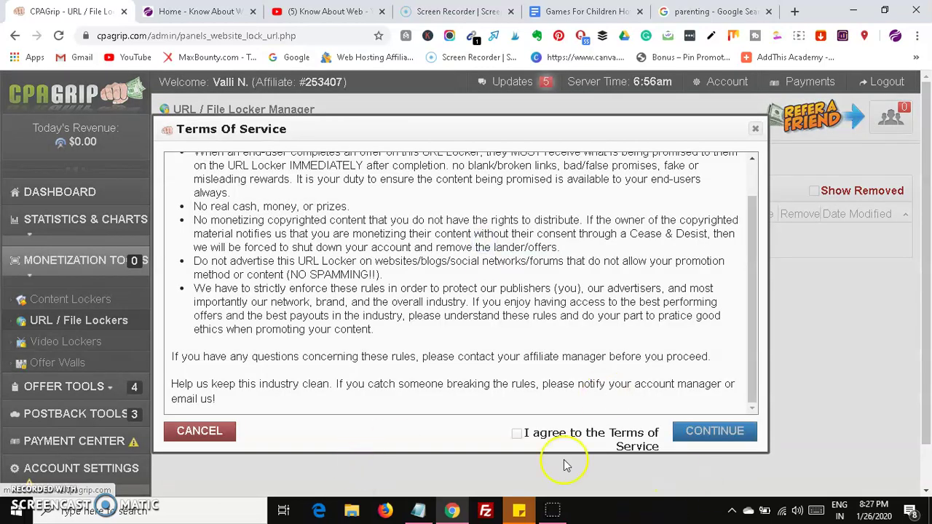
left_click(516, 433)
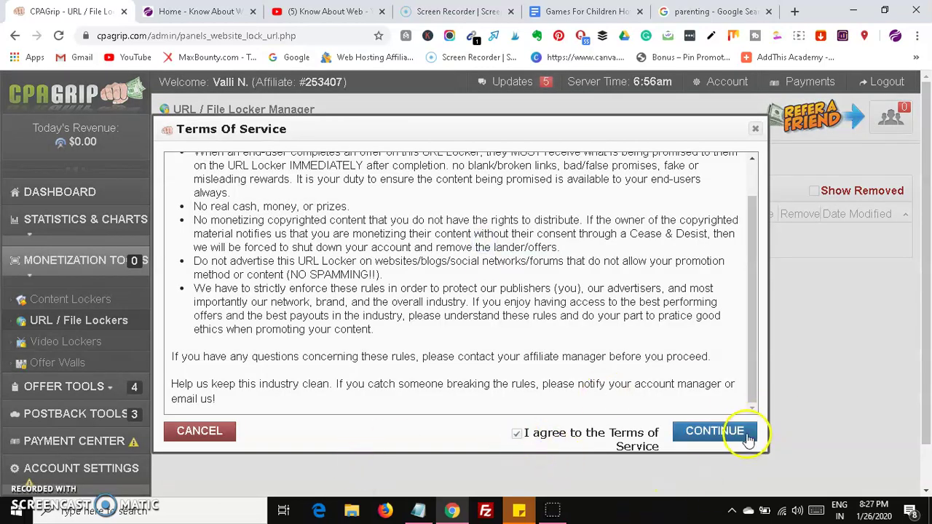
left_click(748, 435)
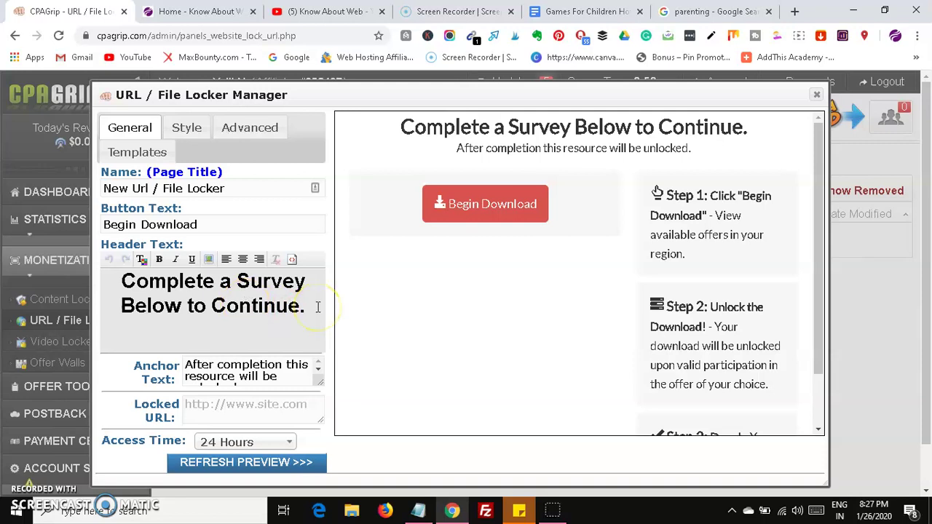
Paste the new lead-in into the header, clear the default name, and lock the Google Docs link
left_click(107, 280)
type("7Y")
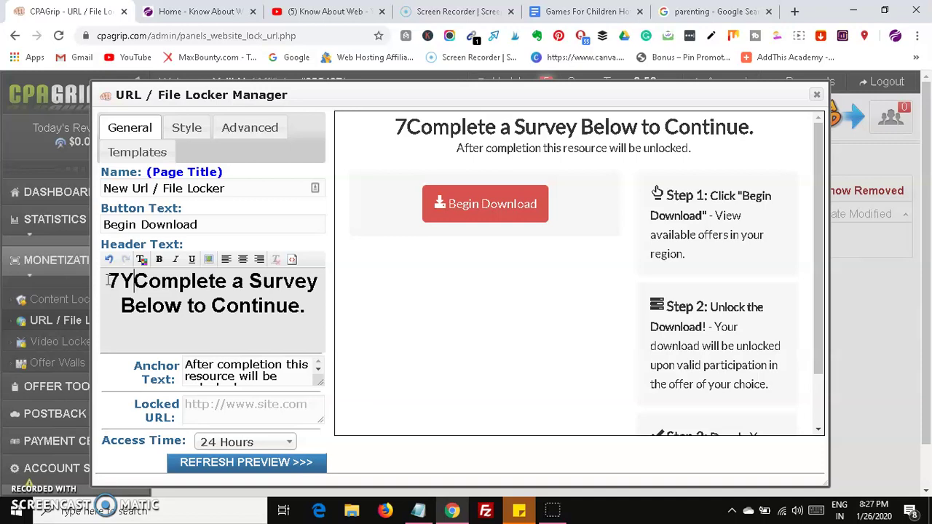
key("BackSpace")
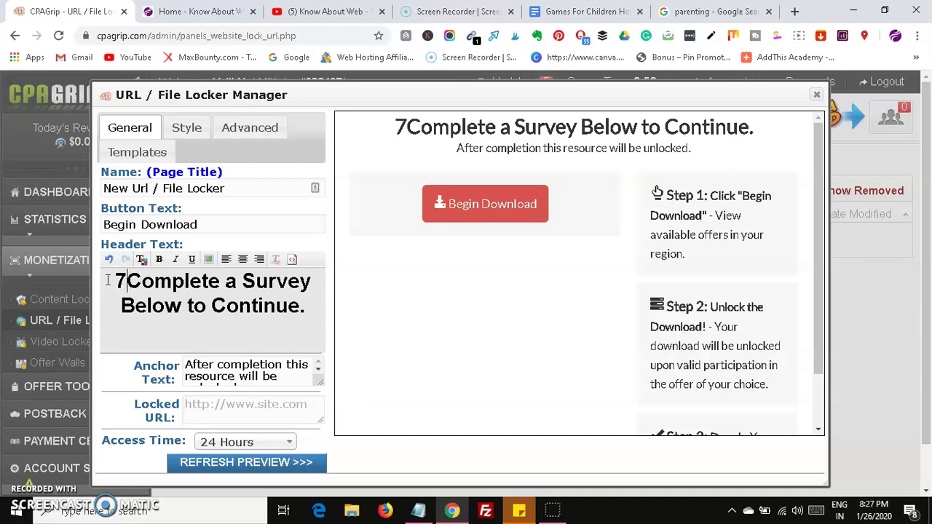
key("BackSpace")
key("ctrl+v")
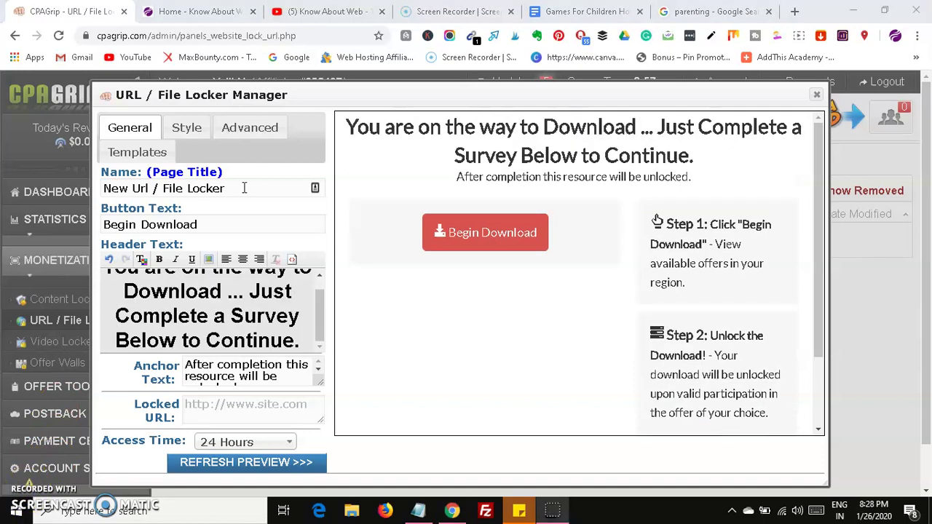
left_click_drag(244, 188, 108, 195)
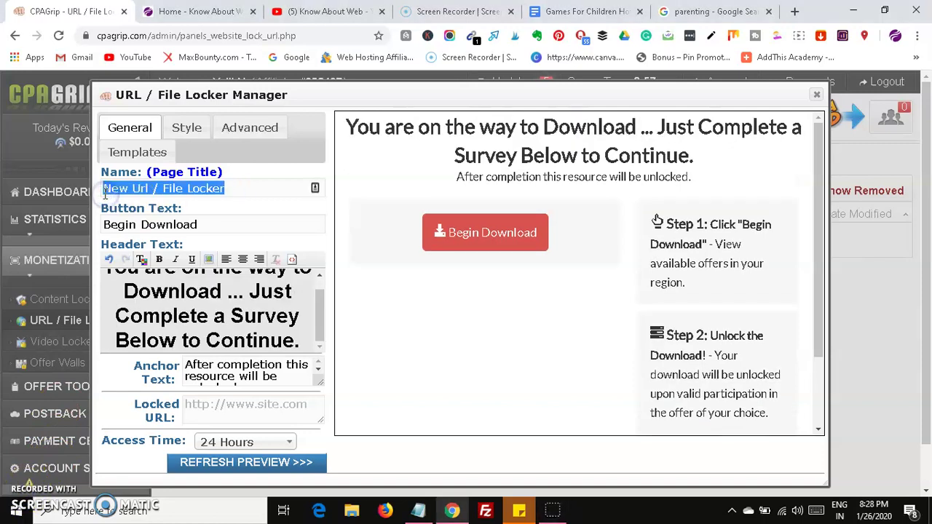
key("BackSpace")
left_click(234, 407)
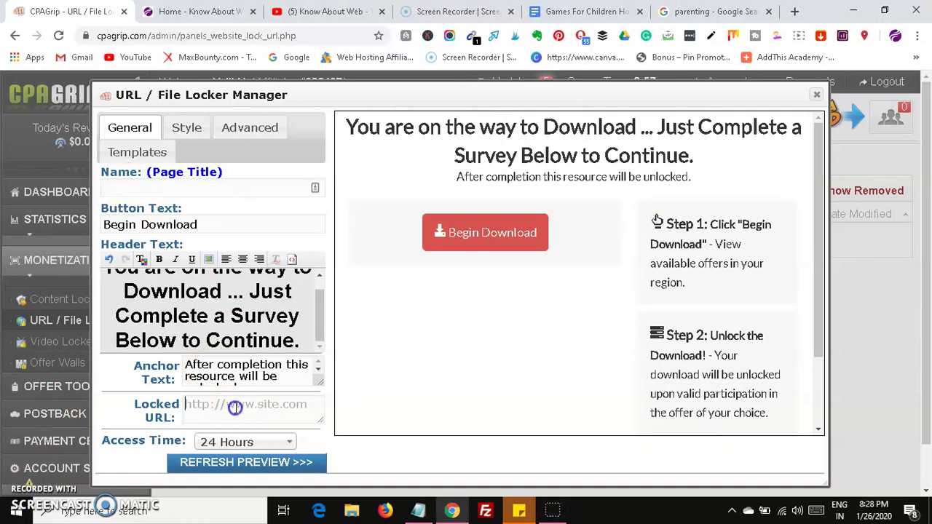
key("ctrl+v")
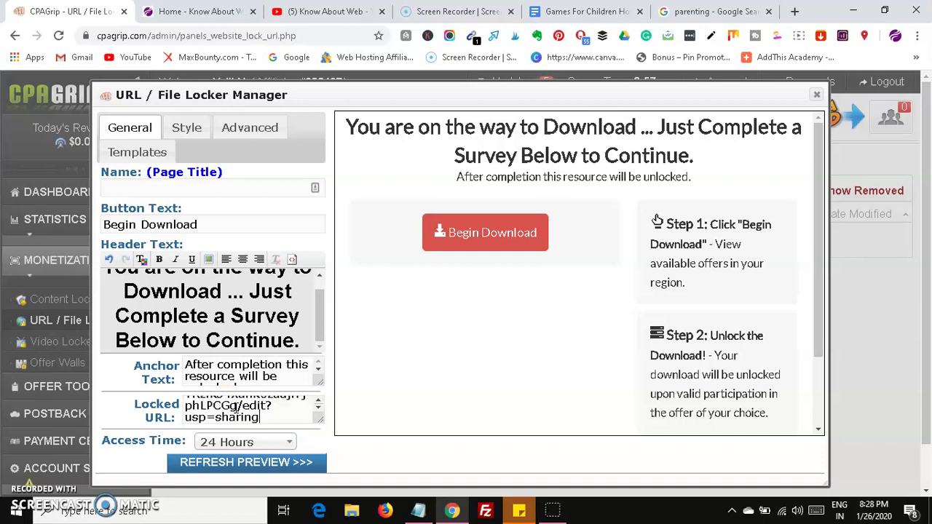
Set the anchor text to 'After completing this survey you will get the link to download your document'
left_click(298, 377)
left_click(210, 369)
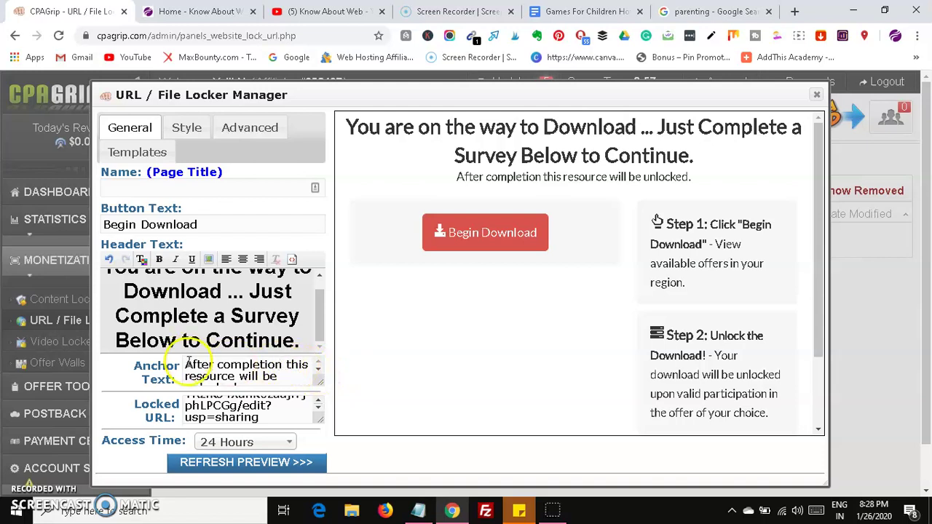
left_click_drag(188, 364, 293, 376)
key("BackSpace")
type("A")
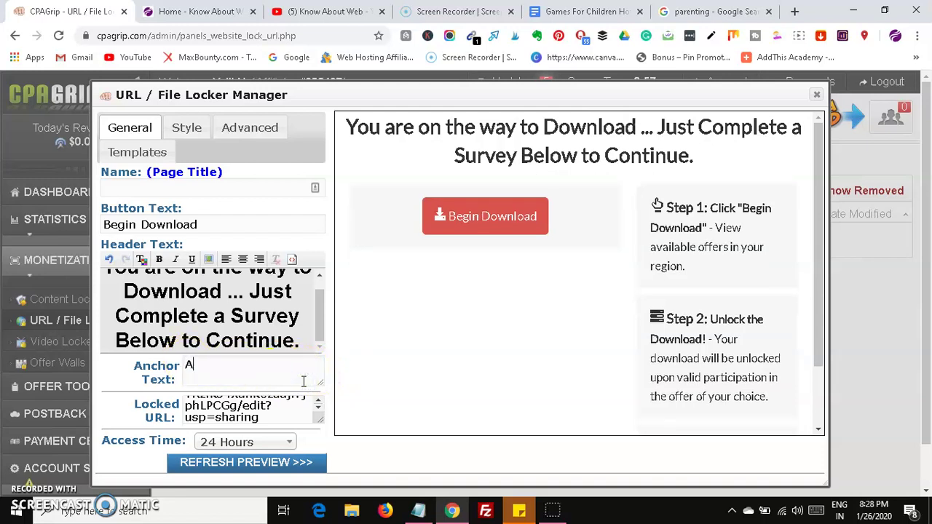
type("fter comp")
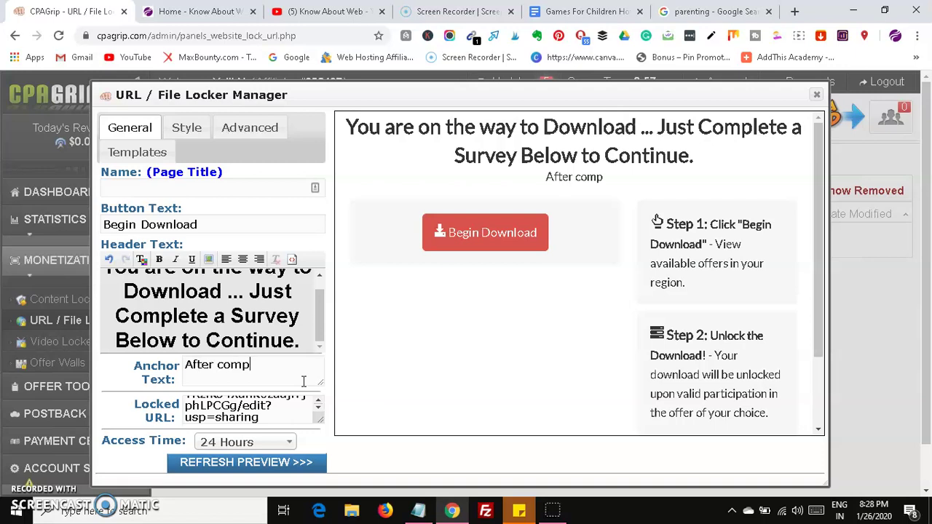
type("leting this")
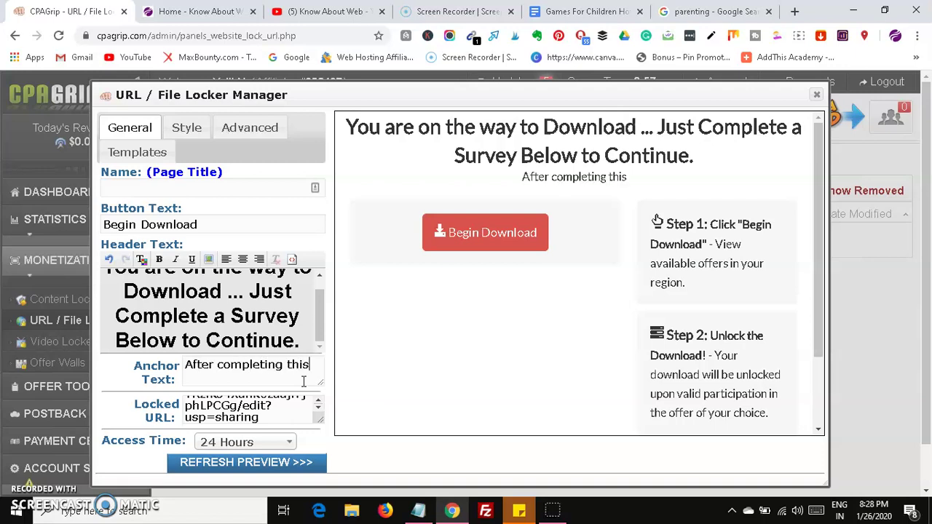
type(" survery")
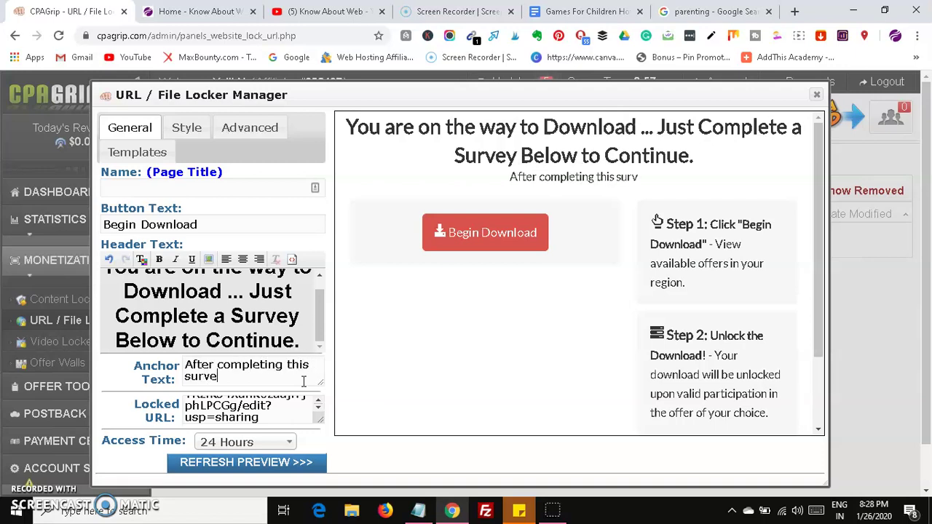
key("BackSpace")
key("BackSpace")
type("y")
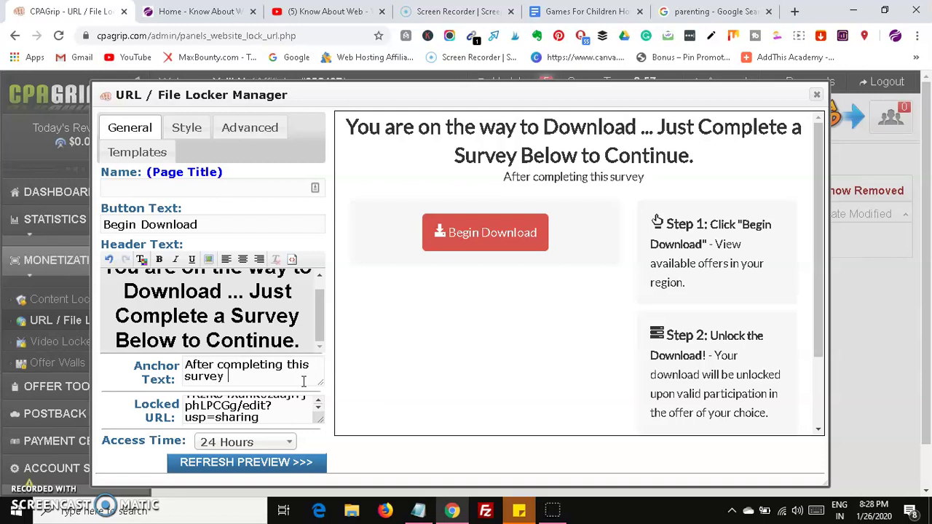
type(" you willge")
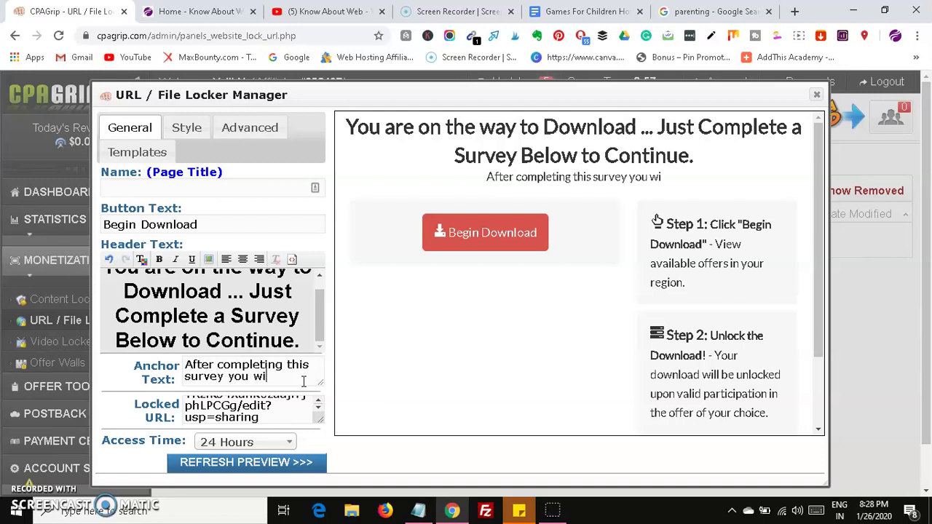
key("BackSpace")
key("BackSpace")
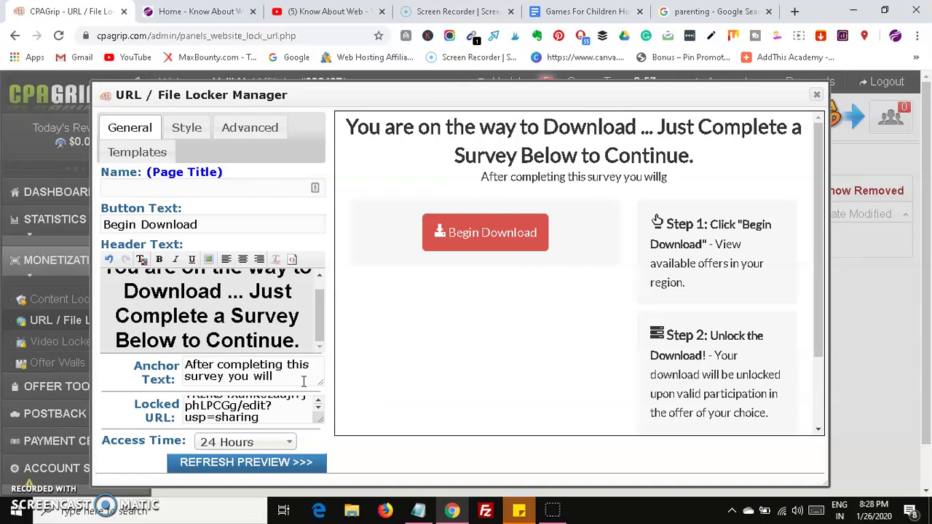
type("g")
type("et")
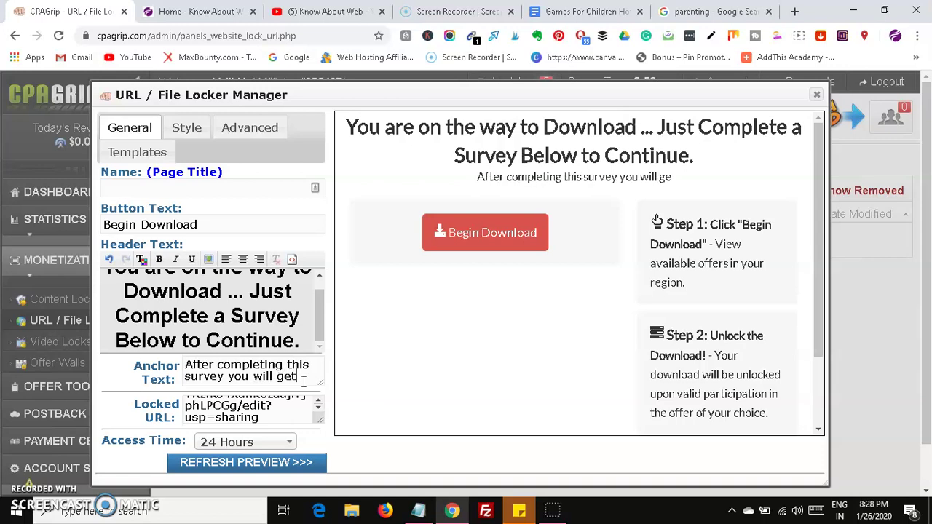
type(" the link ")
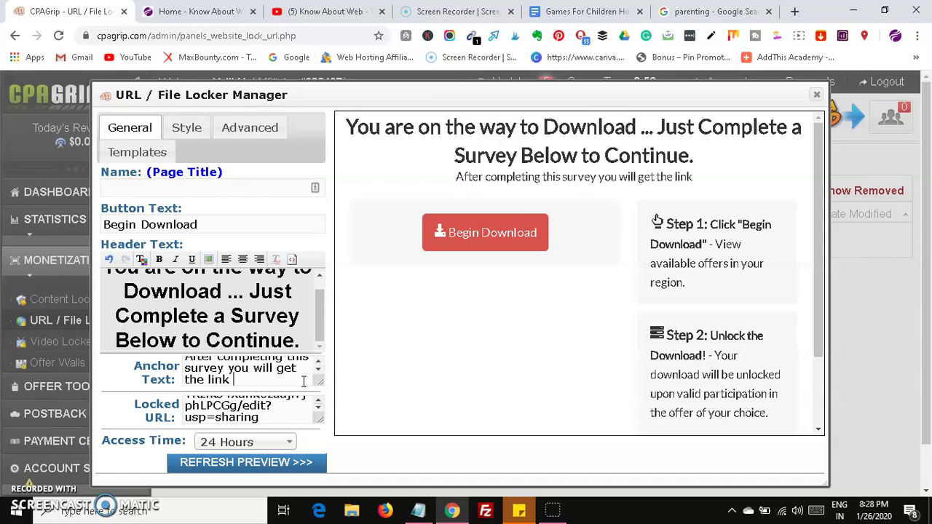
type("to downlao")
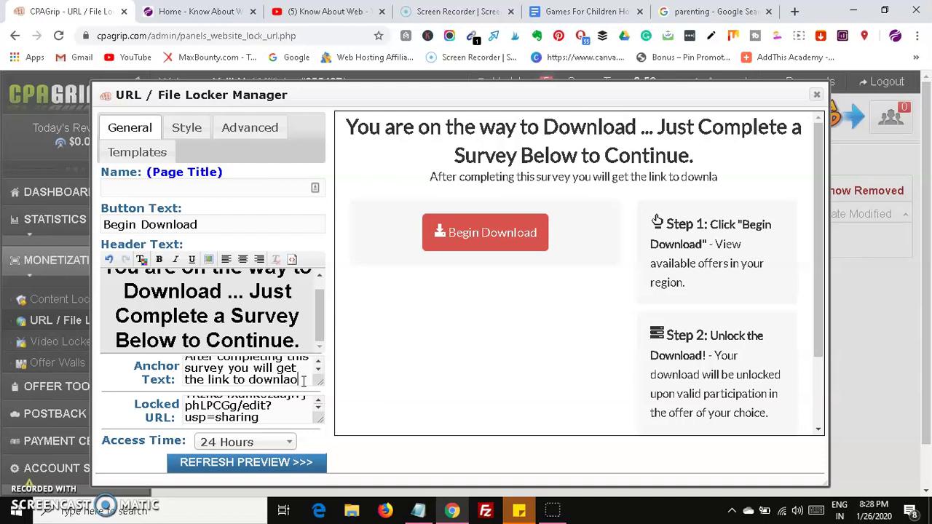
type("d your ")
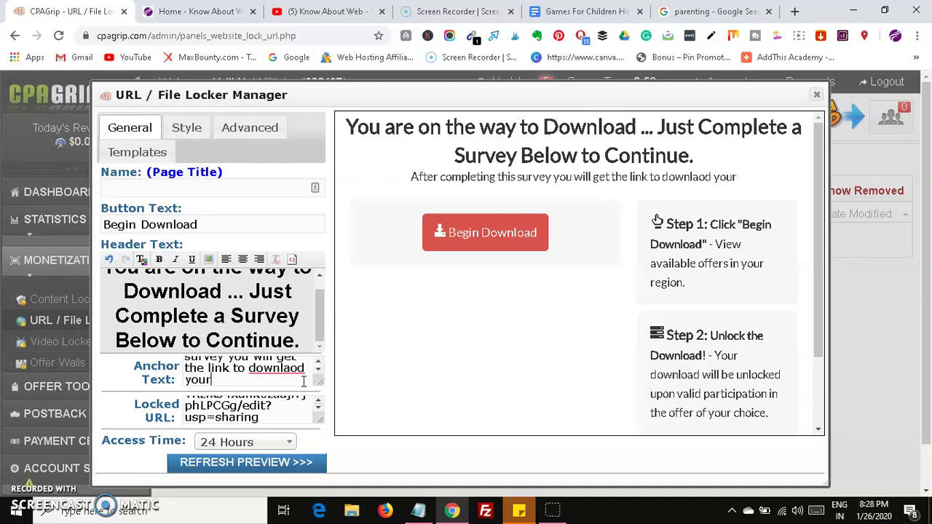
type("document")
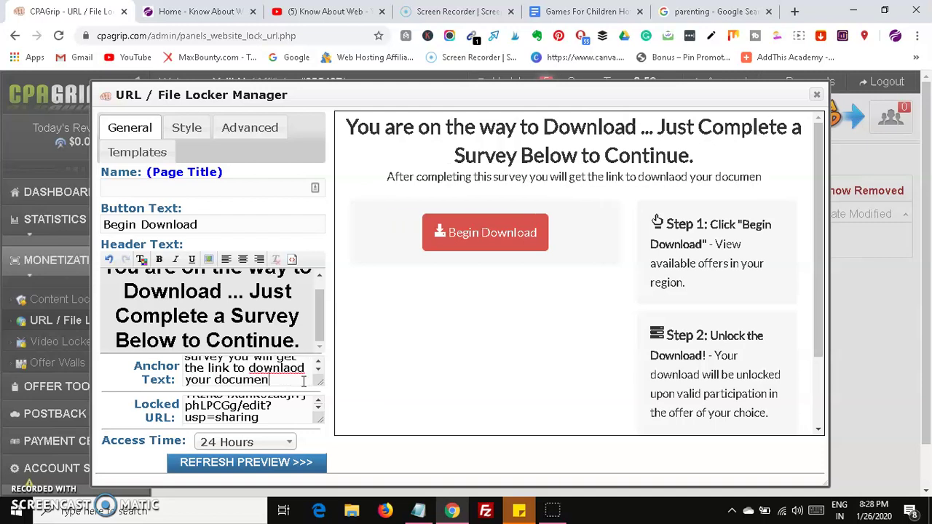
left_click(220, 187)
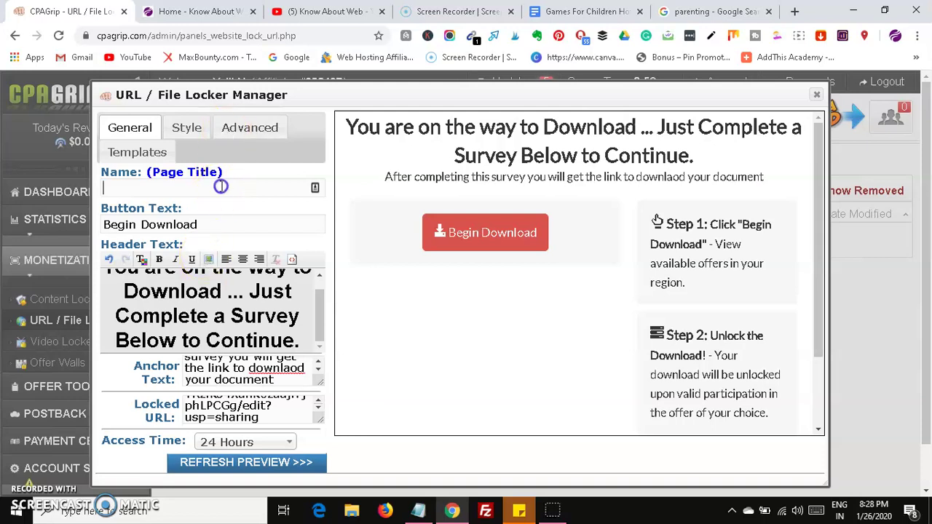
Copy the Google Docs heading 'Games For Children How To Develop Their Analytical Skills Using A Deck Of Cards'
left_click(571, 13)
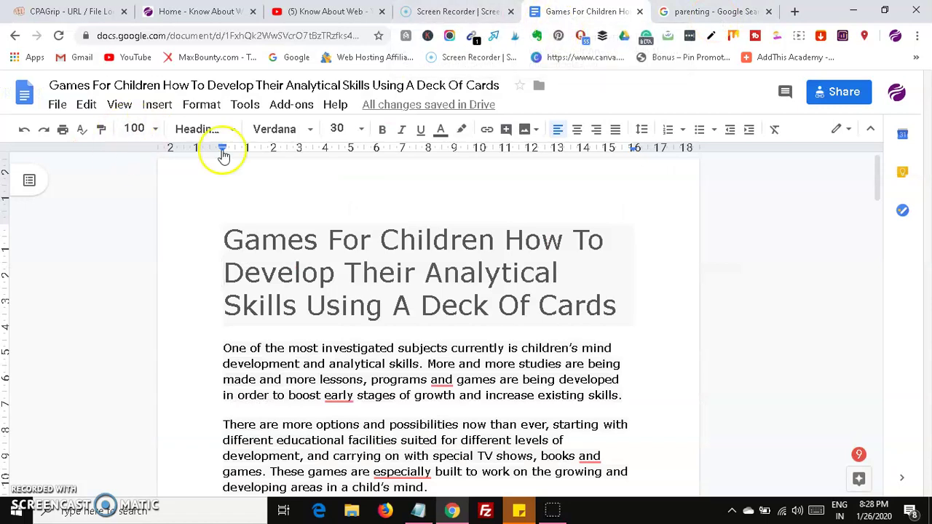
left_click_drag(226, 244, 667, 298)
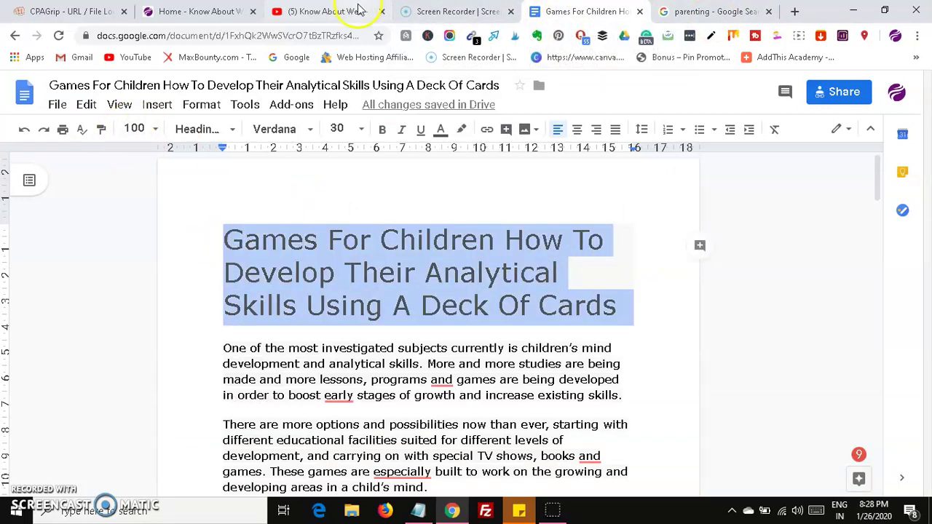
left_click(99, 20)
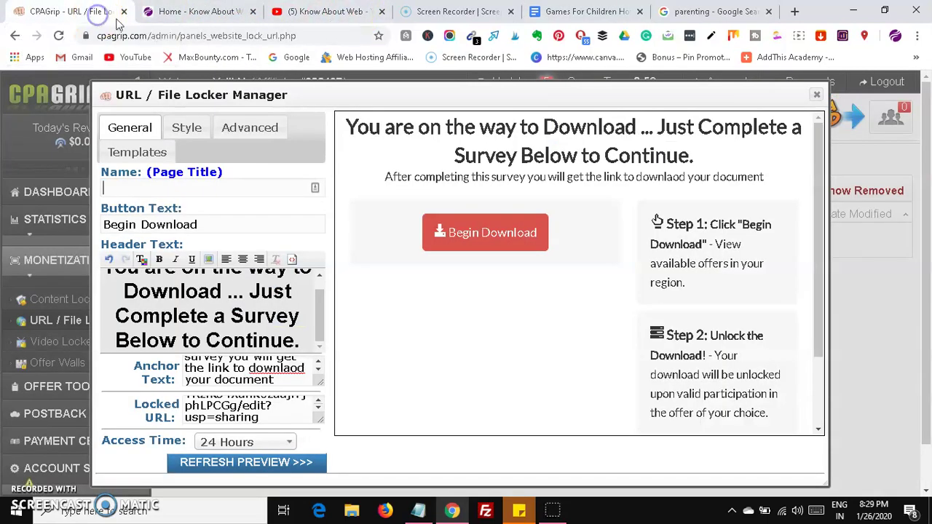
Paste the card-games article heading as the locker's page title, then view the Style options
left_click(196, 189)
key("ctrl+v")
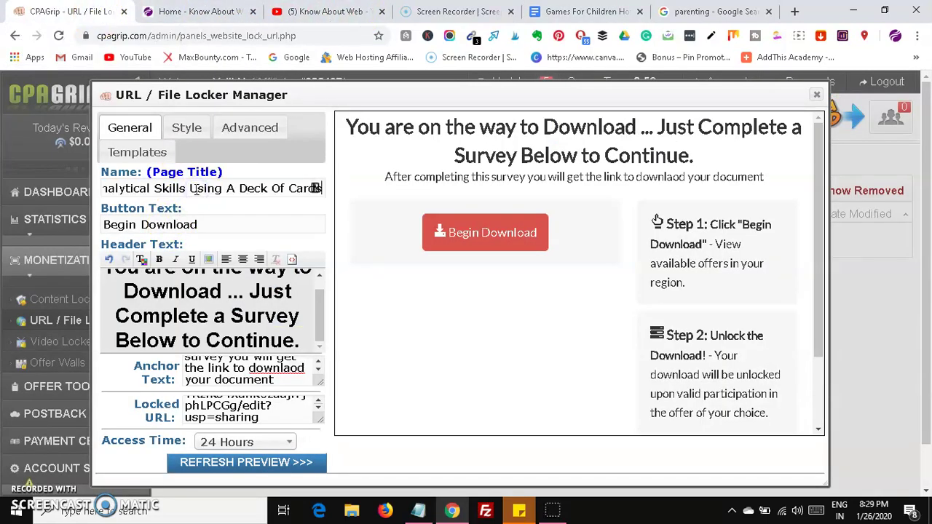
left_click(212, 229)
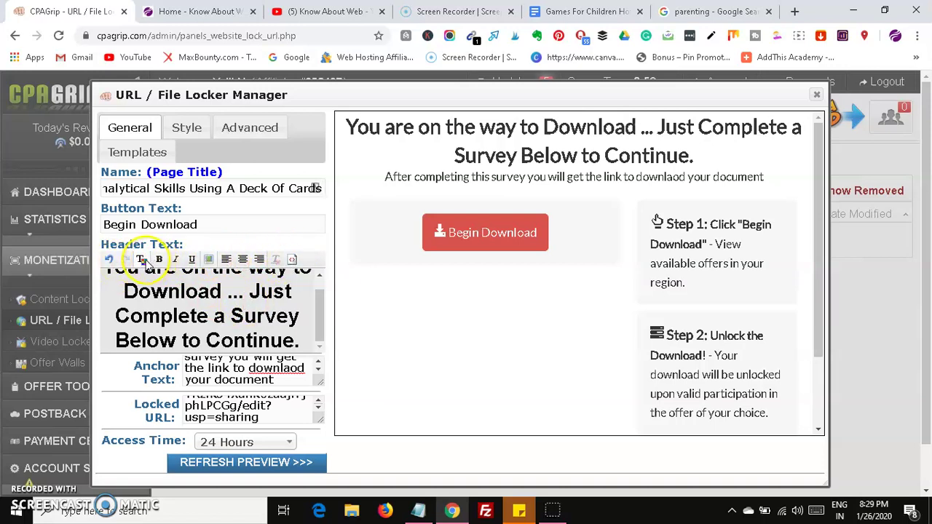
left_click(179, 123)
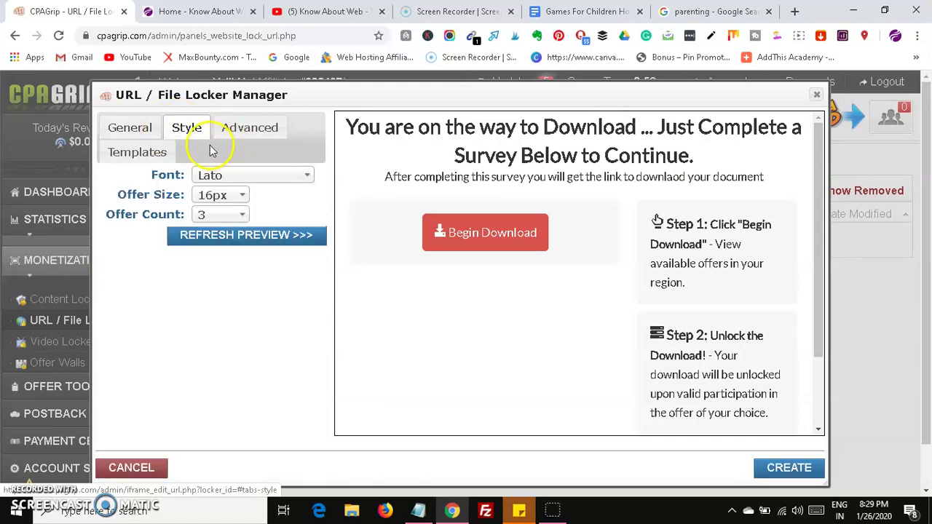
Choose the RedVelvet template from the locker template list
left_click(257, 133)
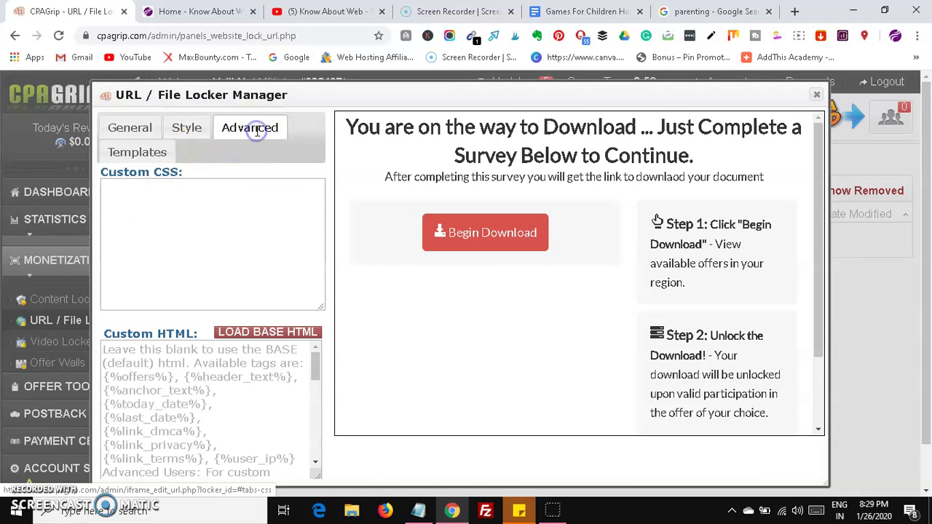
left_click(141, 164)
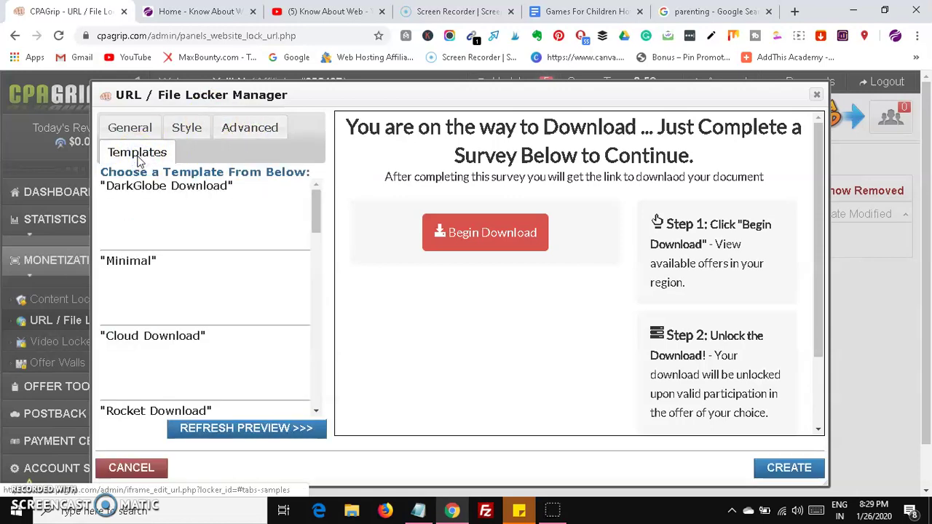
left_click(320, 209)
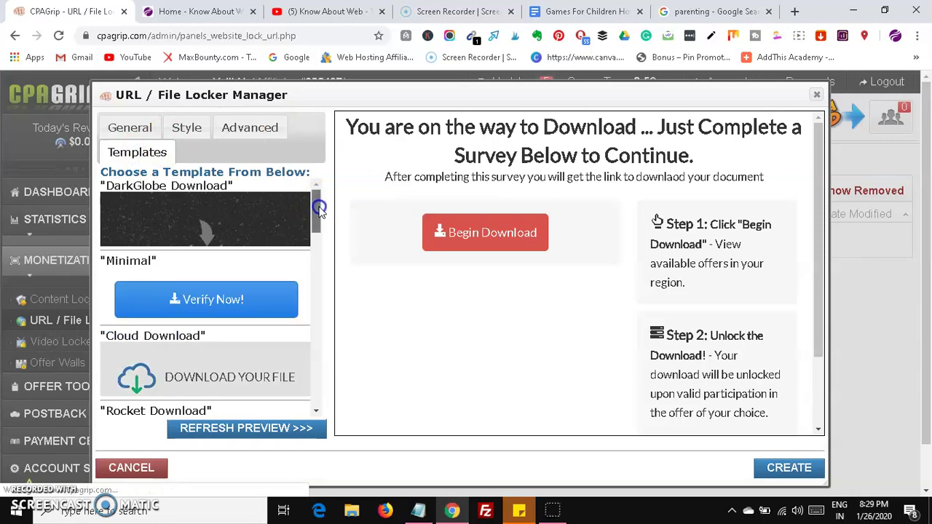
left_click_drag(316, 208, 310, 301)
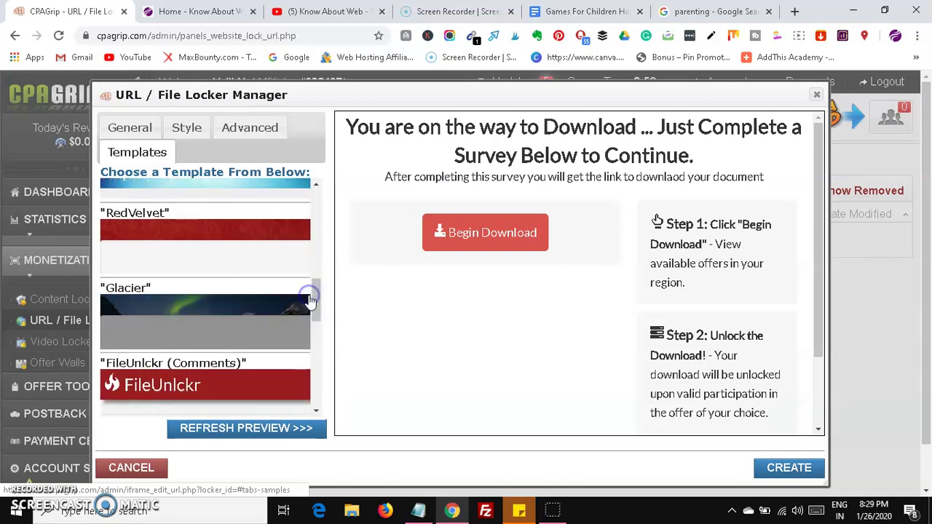
left_click(244, 235)
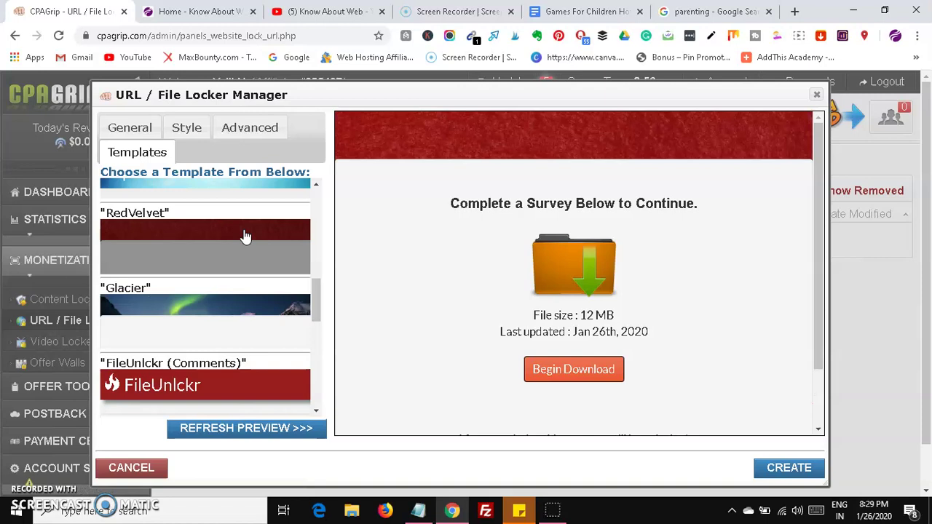
left_click(635, 310)
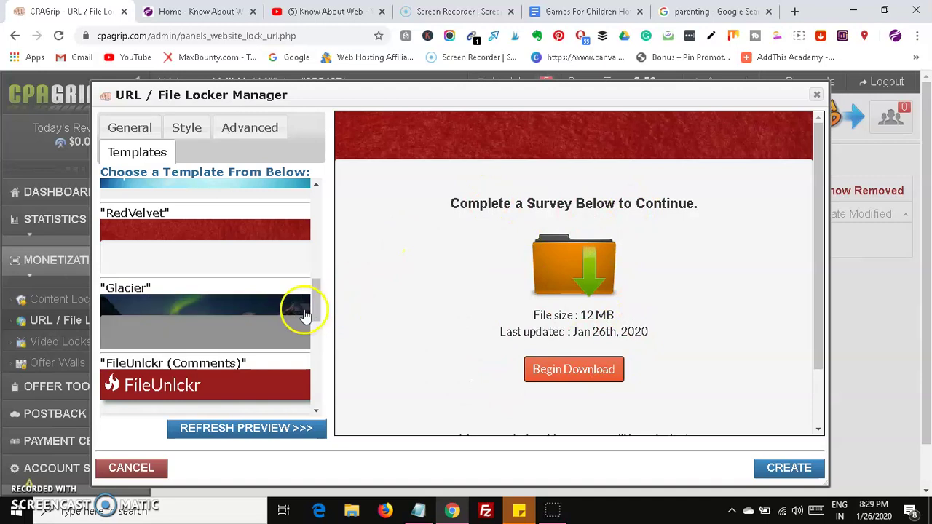
left_click_drag(314, 313, 319, 216)
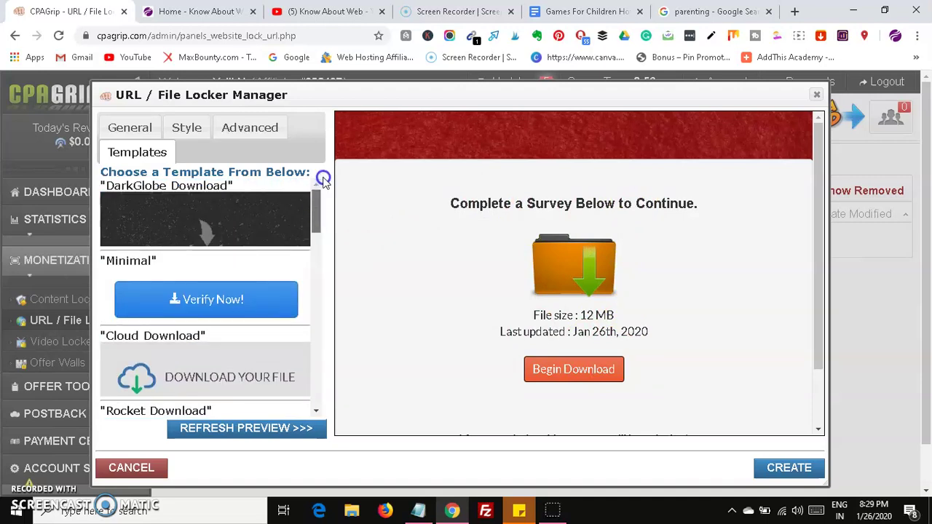
Create the Games For Children locker with these settings and request its short links
left_click(117, 123)
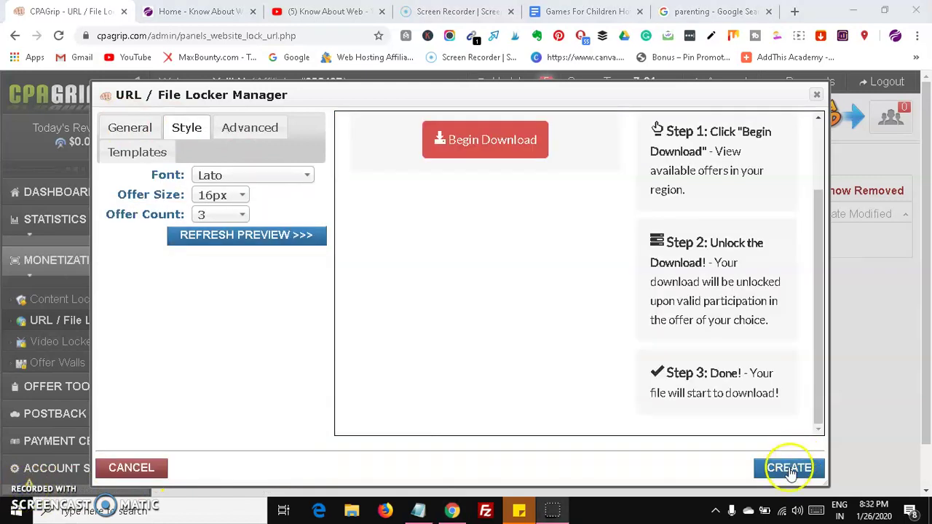
left_click(790, 472)
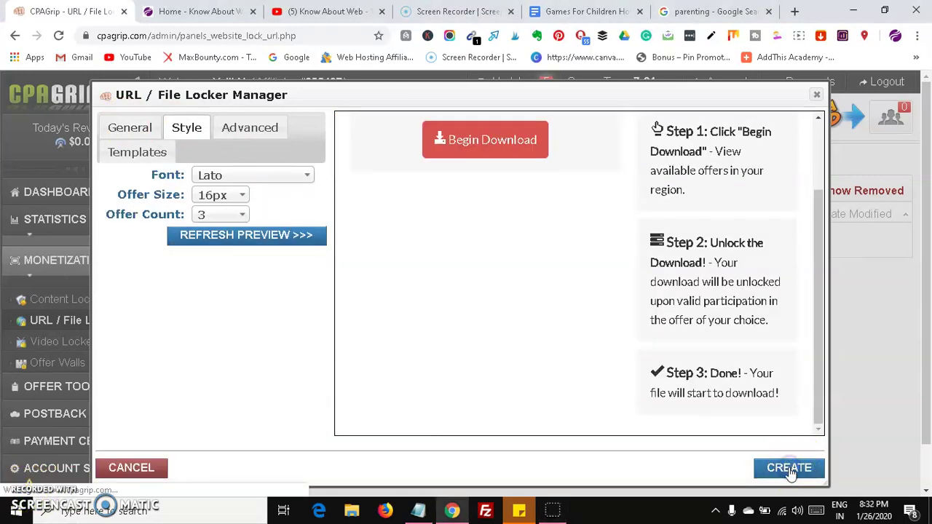
left_click(676, 253)
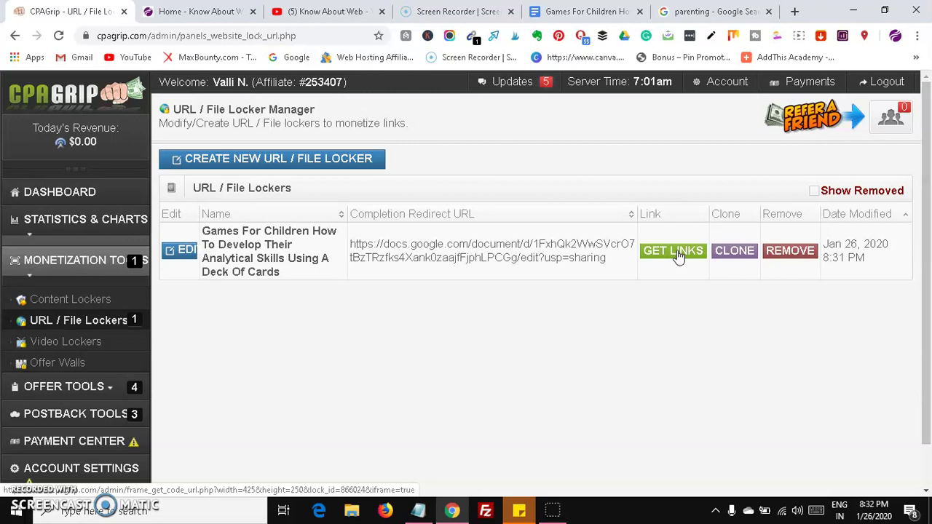
Close the parenting search and Google Docs tabs, then search Google for 'quora'
left_click(768, 13)
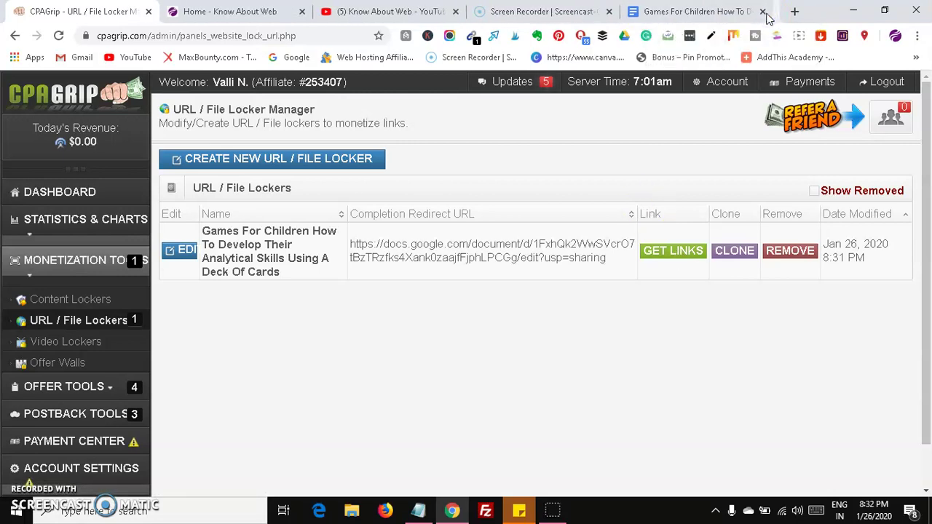
left_click(768, 12)
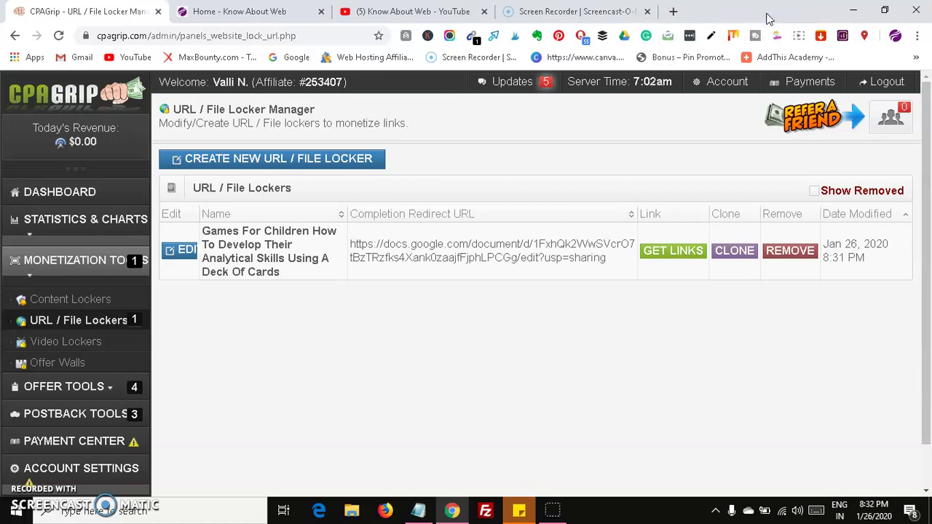
left_click(672, 11)
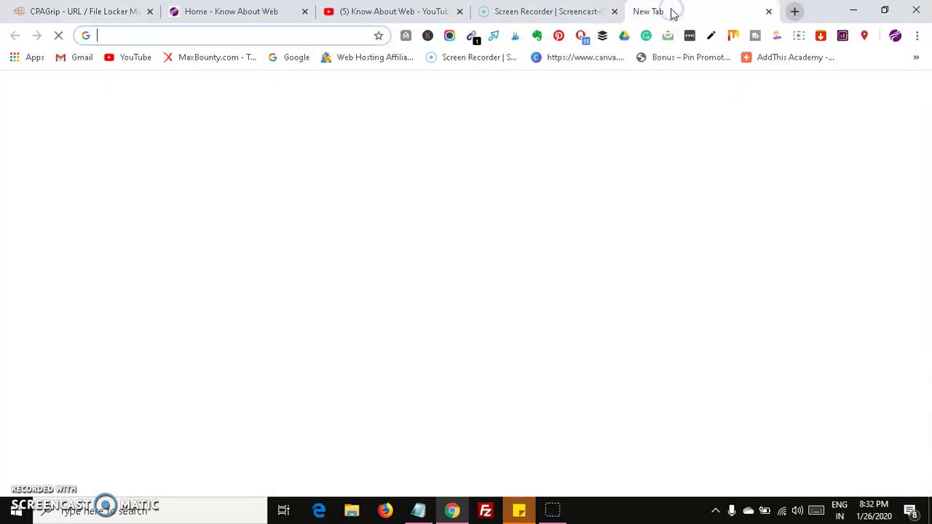
left_click(274, 62)
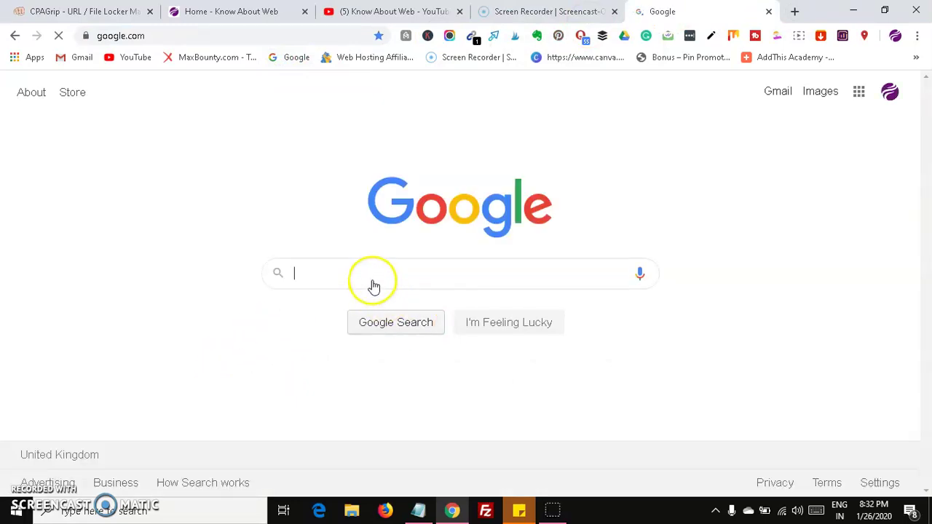
type("quo")
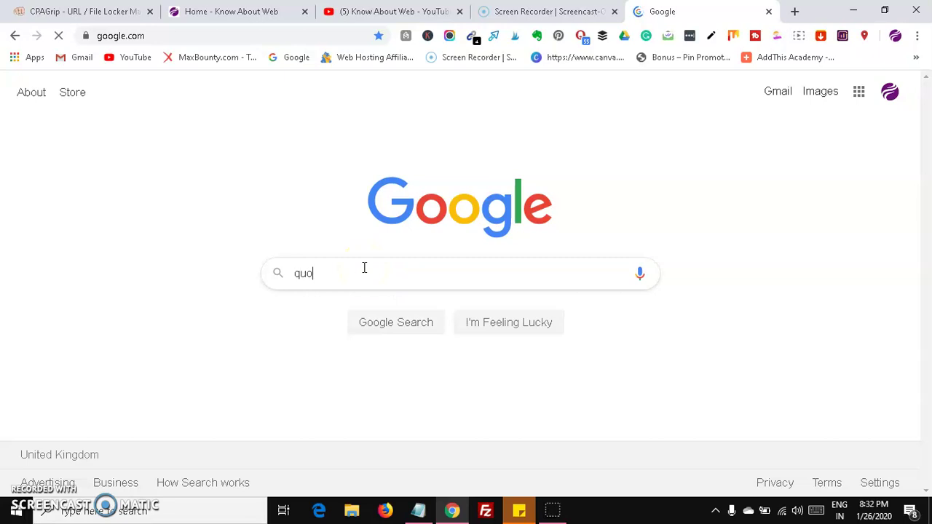
type("ra")
key("Return")
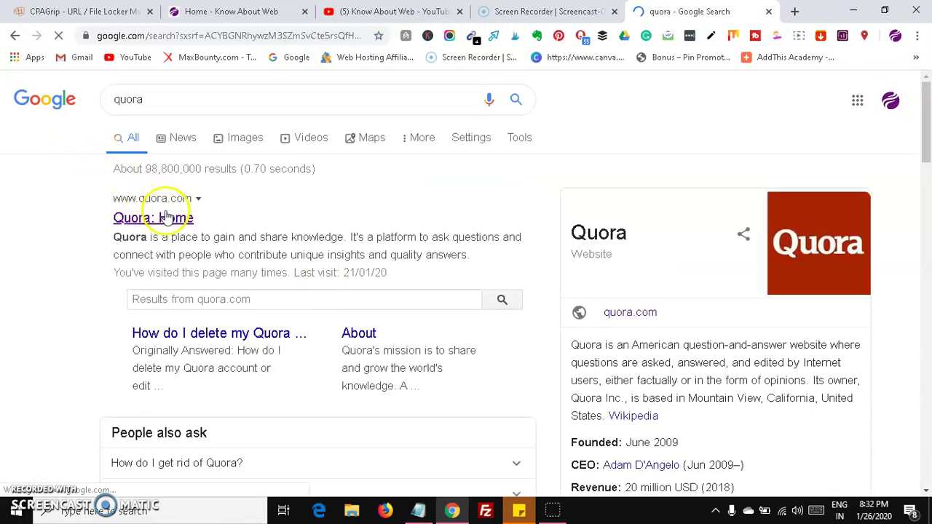
Open the Quora home result in a new tab and switch to it
right_click(164, 217)
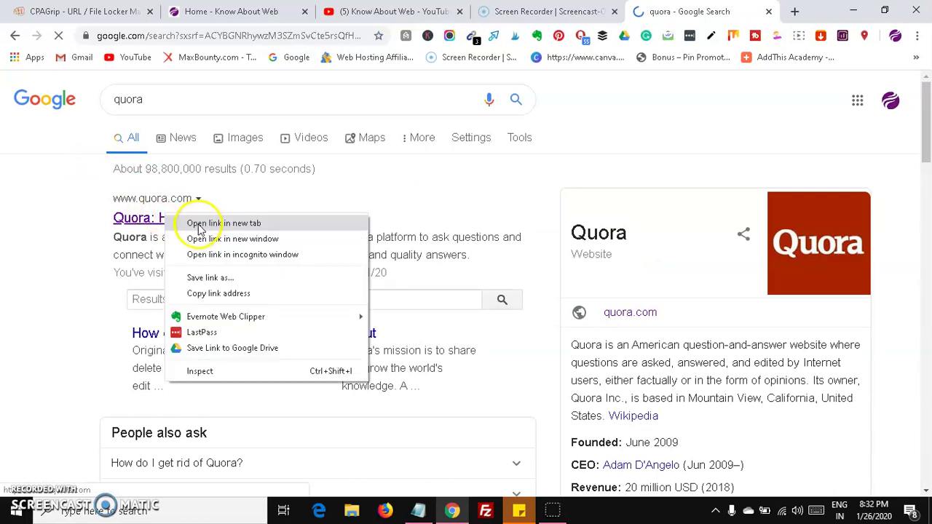
left_click(199, 227)
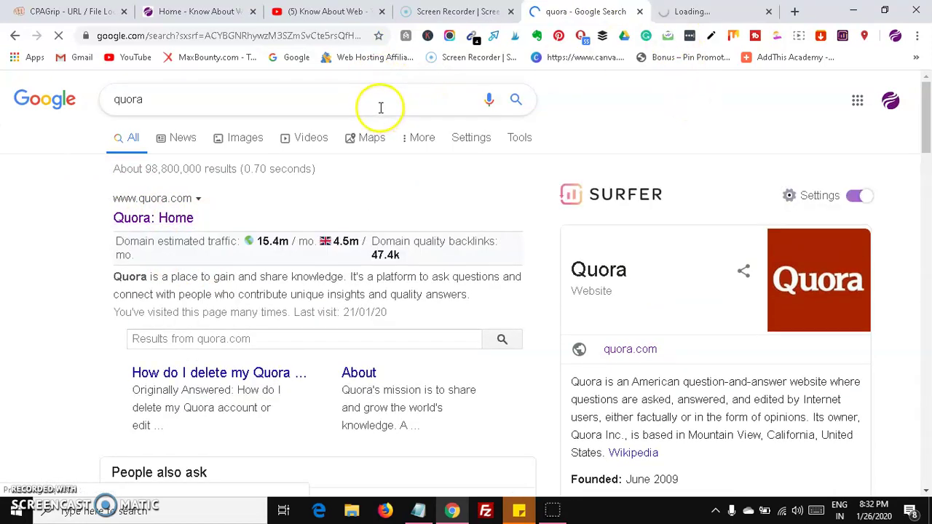
left_click(663, 13)
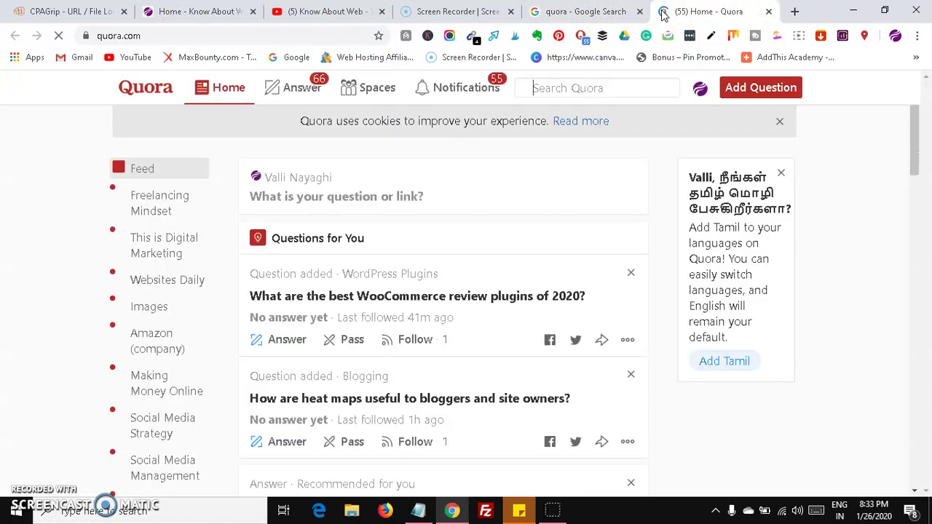
Search Quora for 'parenting' to list parenting questions
left_click(582, 88)
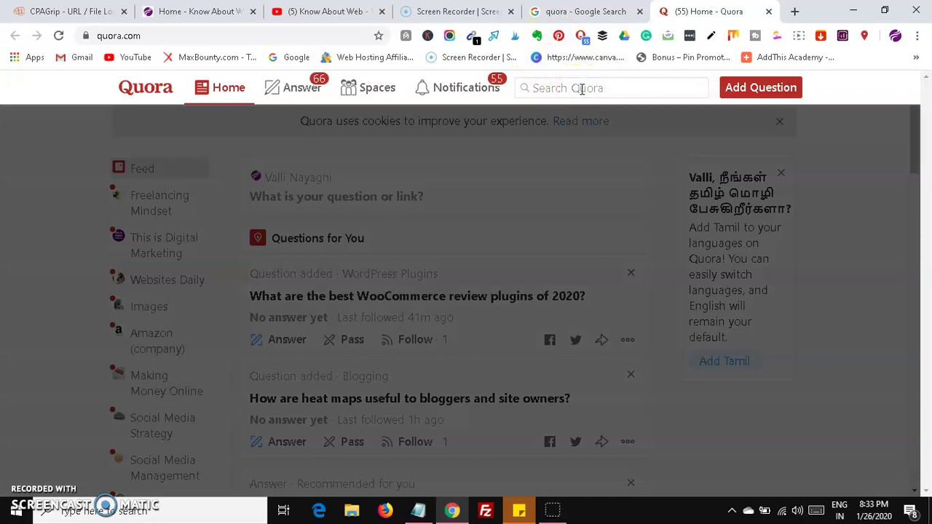
type("parenting")
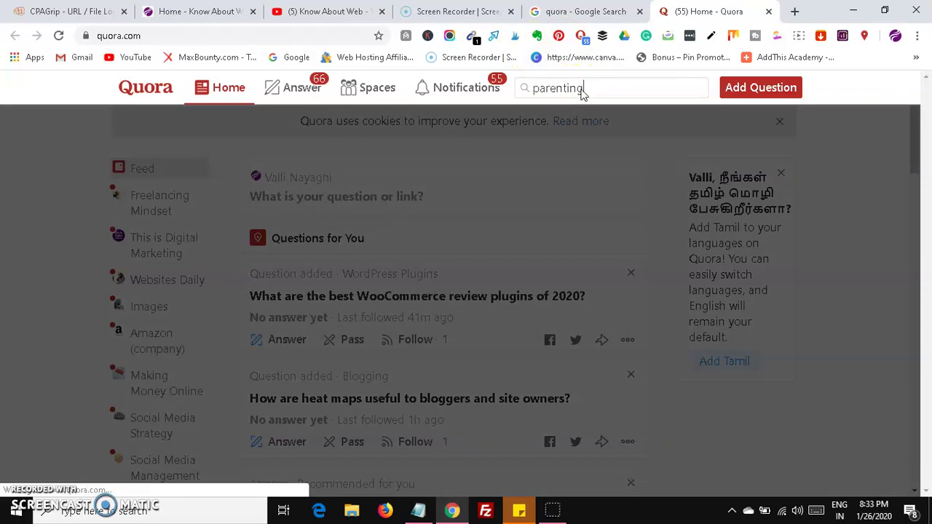
key("Return")
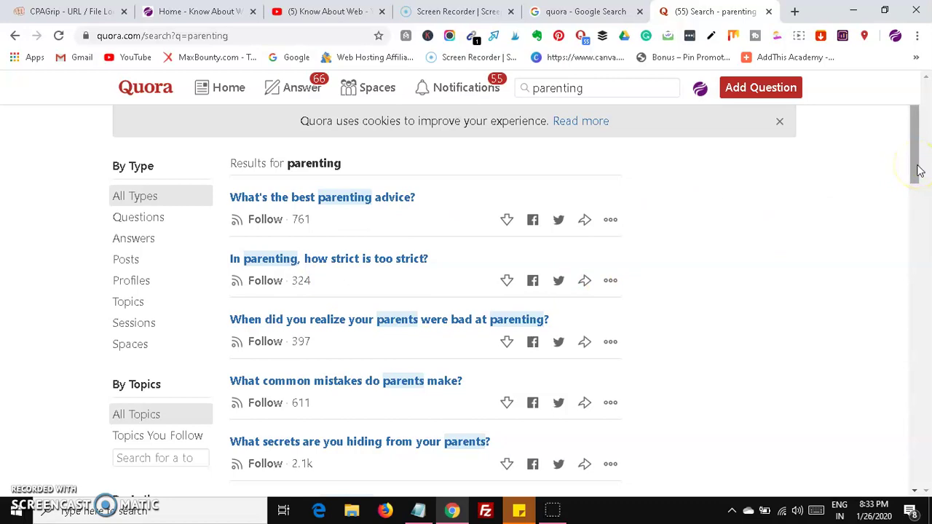
left_click(417, 514)
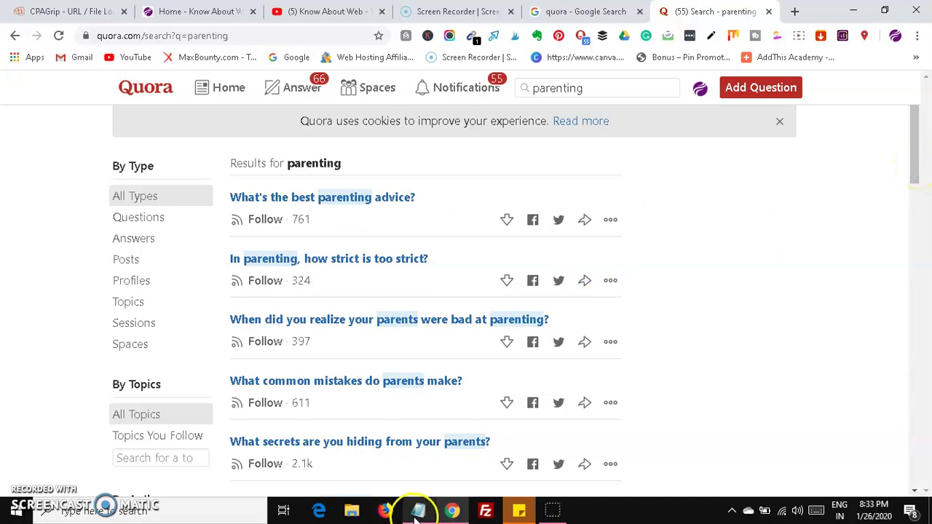
Delete the final period so the Notepad promo message ends with 'read it'
left_click(40, 480)
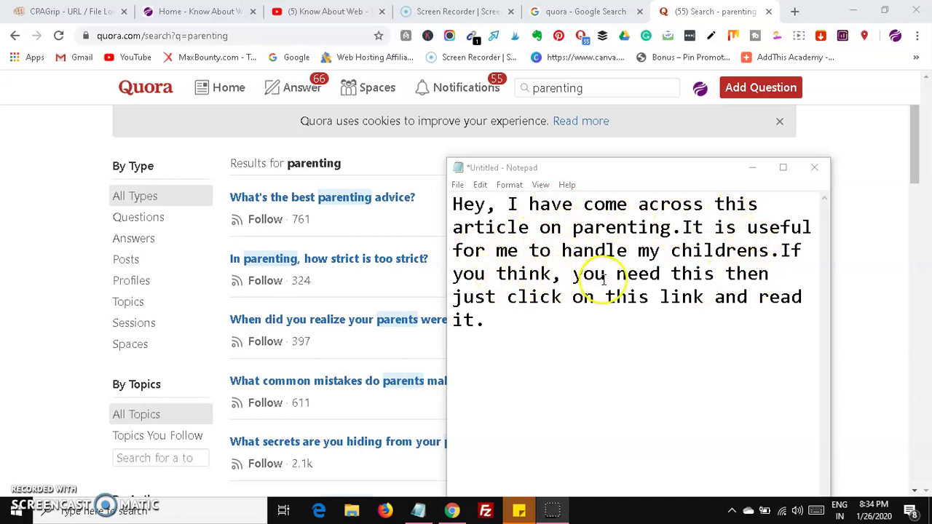
left_click(496, 320)
key("BackSpace")
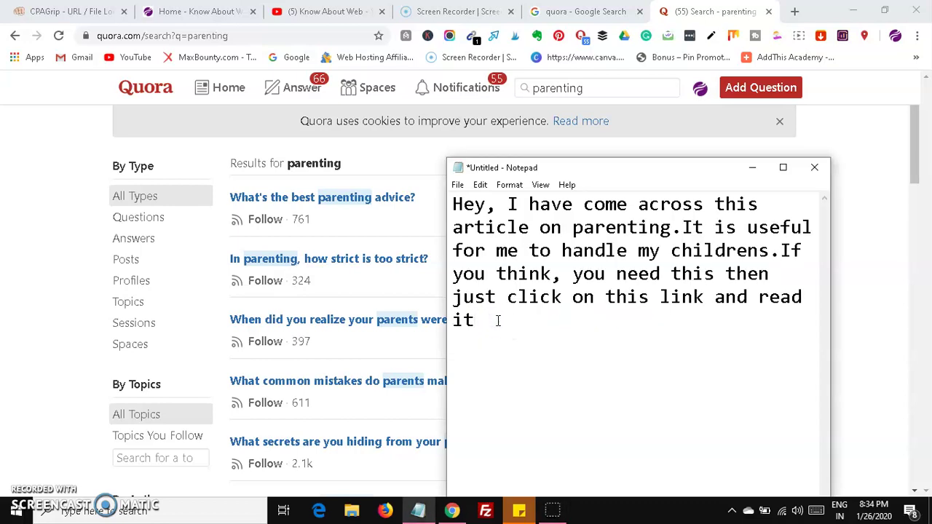
left_click(29, 11)
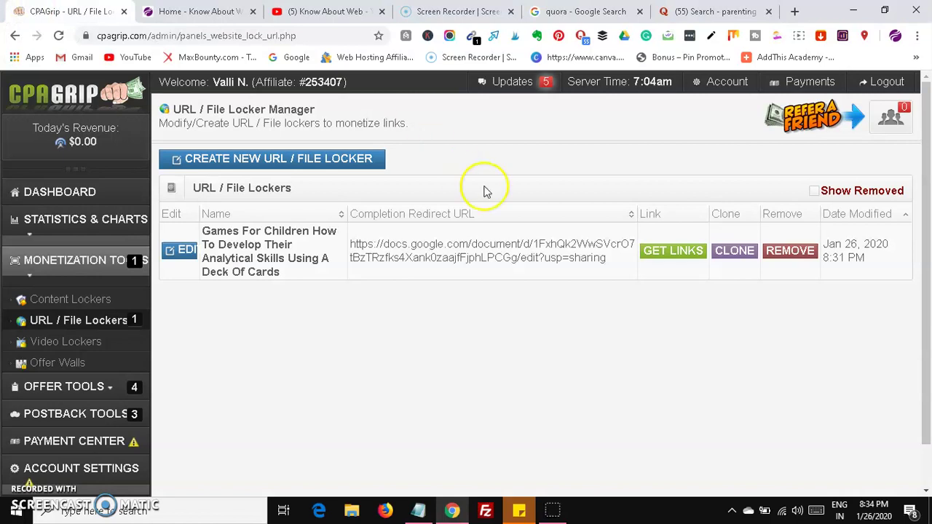
Copy the Games For Children locker's filesyncer.net short link from the Link Generator
left_click(681, 251)
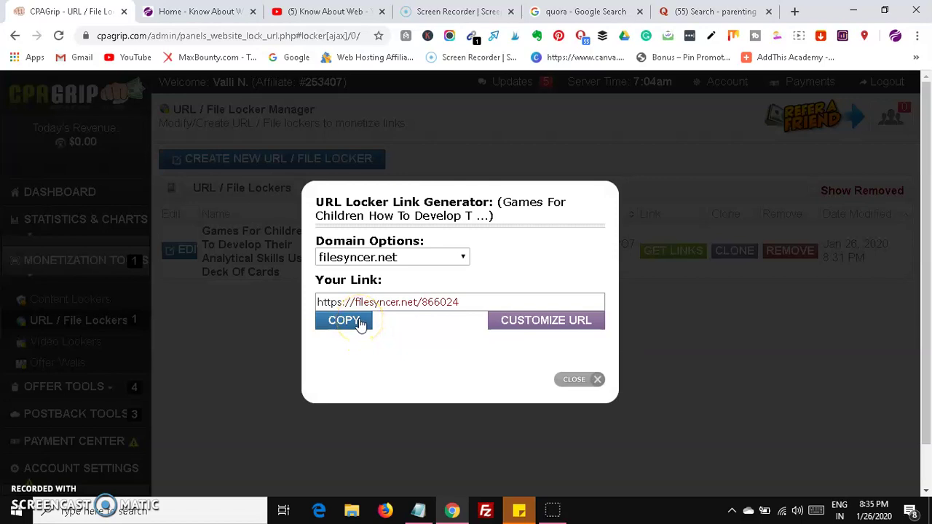
left_click(505, 322)
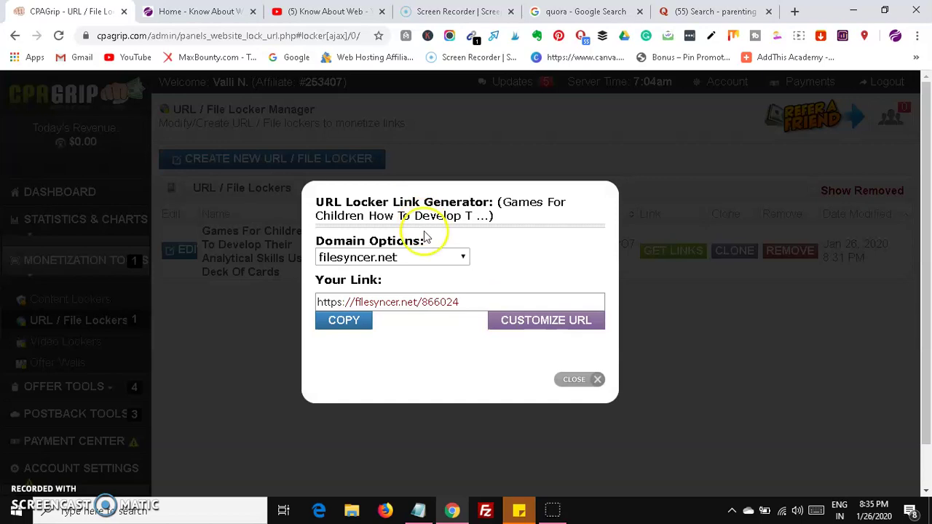
left_click(506, 322)
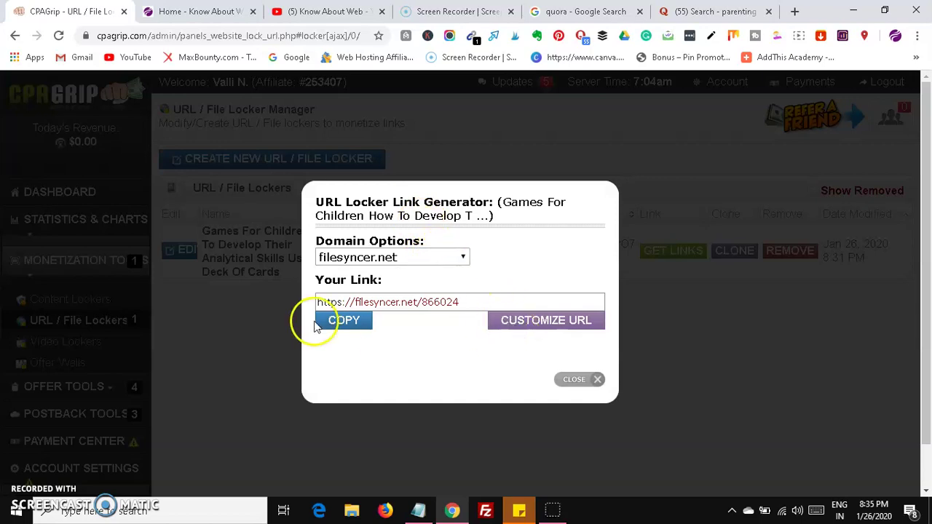
left_click(339, 325)
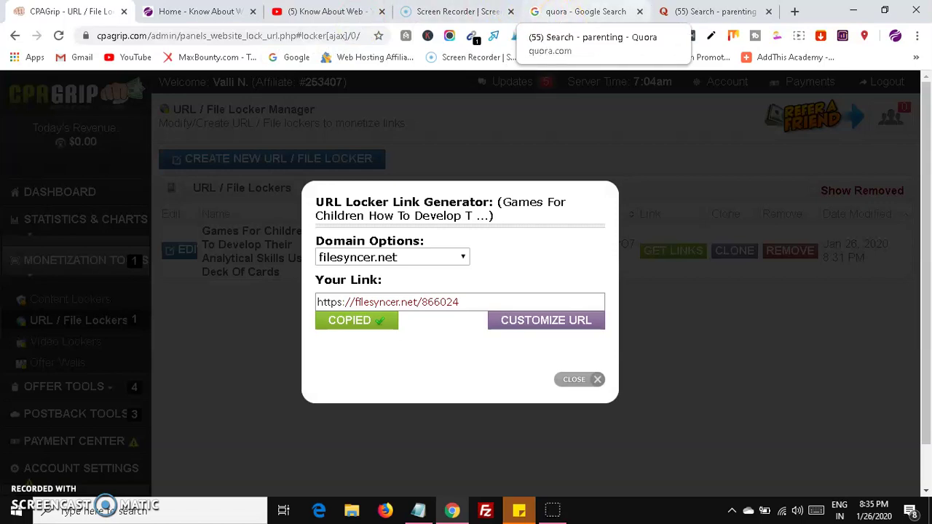
left_click(684, 15)
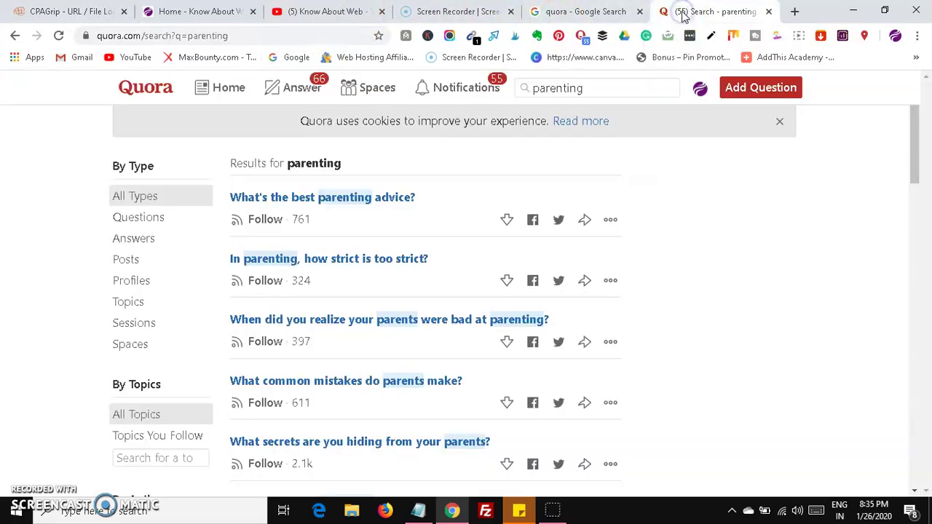
left_click(418, 511)
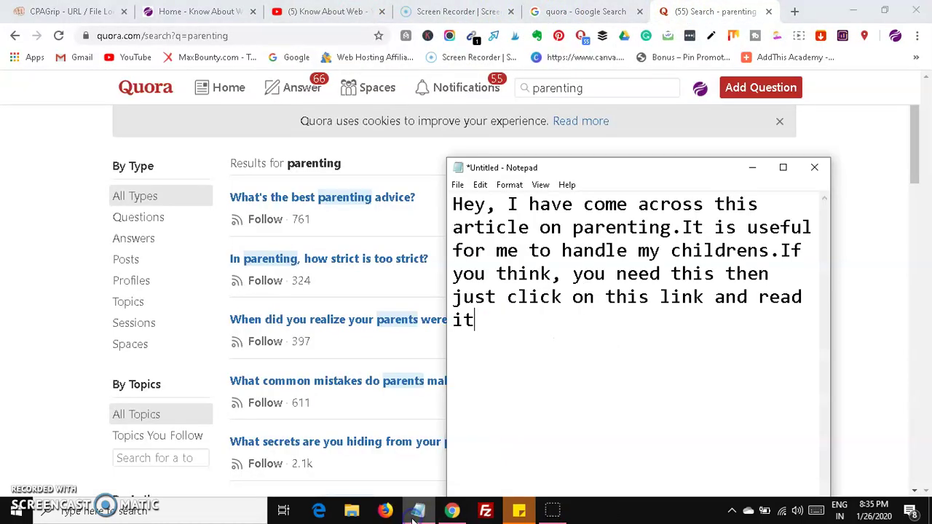
key("ctrl+v")
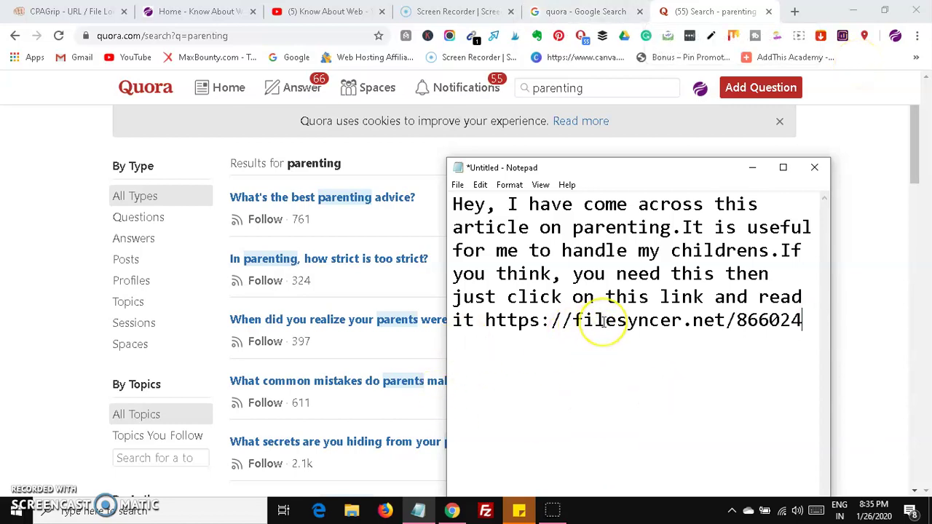
left_click(560, 329)
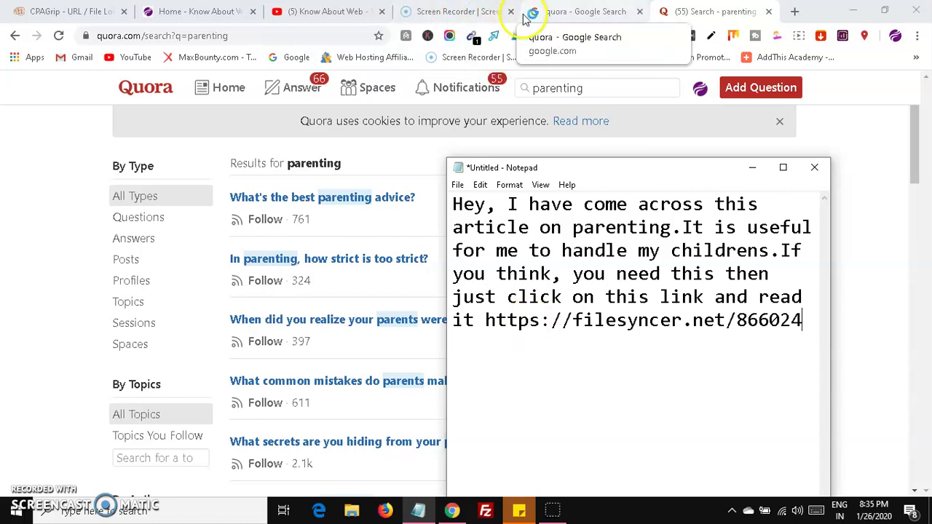
left_click(593, 29)
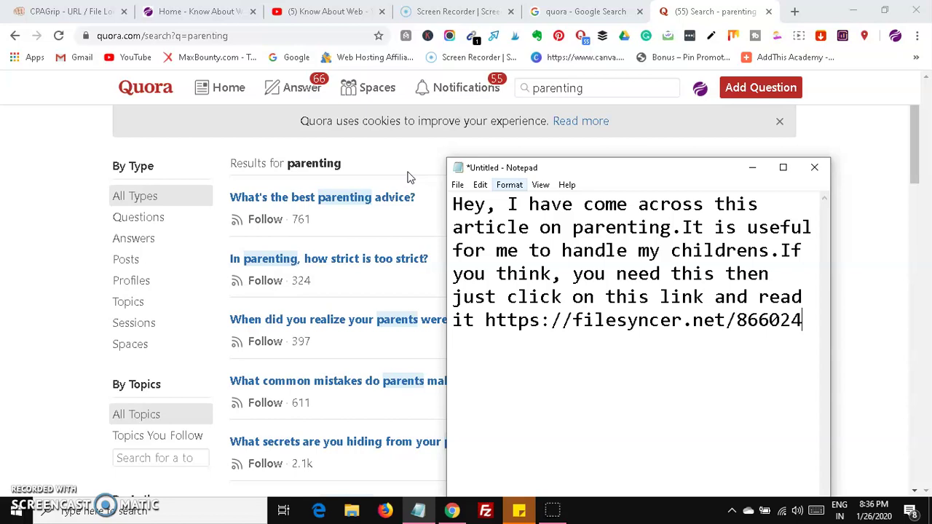
Close CPAGrip's URL Locker Link Generator to show the manager listing the Games For Children locker
left_click(73, 11)
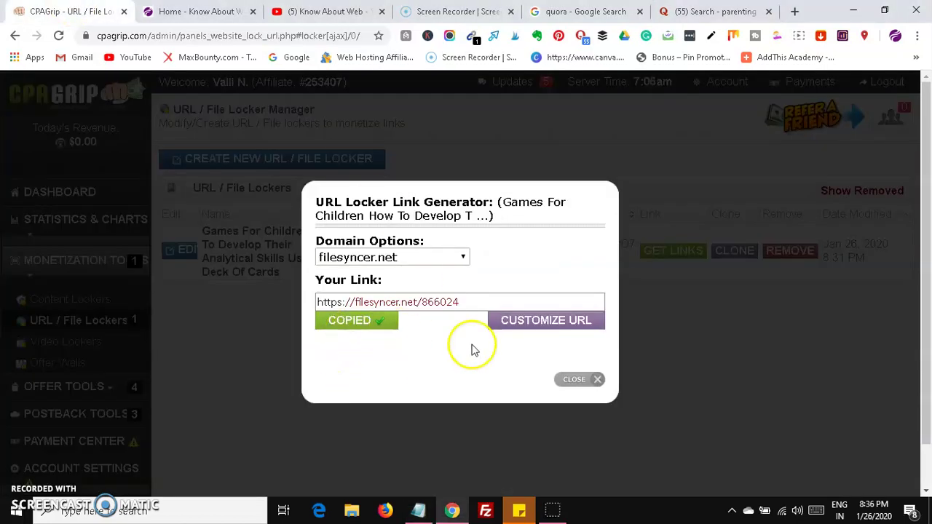
left_click(573, 380)
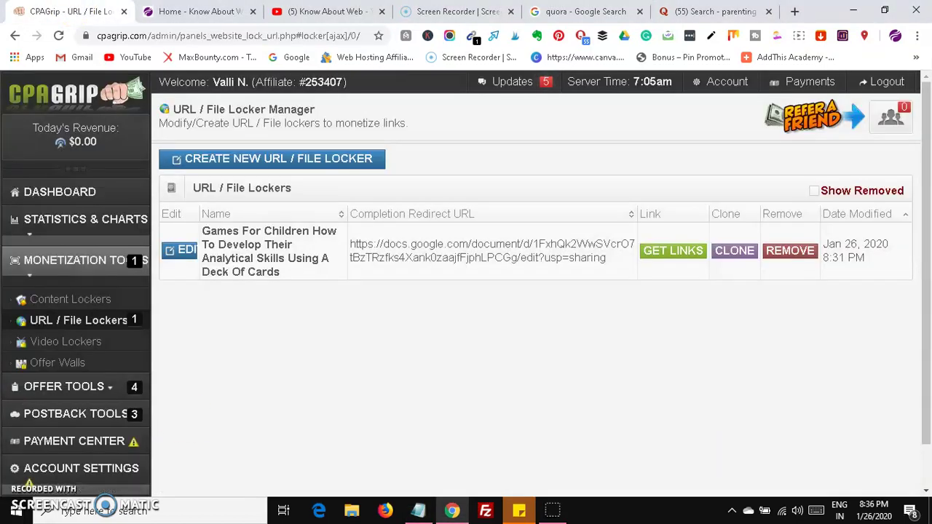